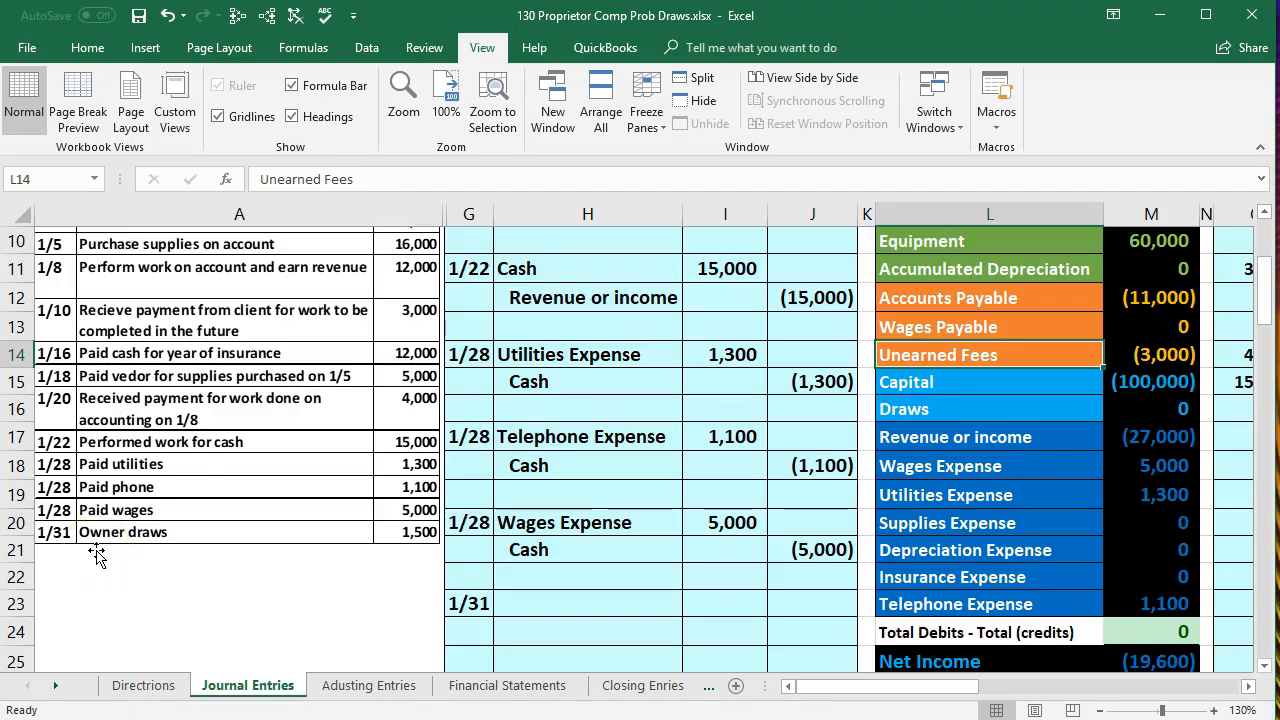
- Review the Cash and Net Income balances in the accounts list for the 1/31 owner draws transaction
left_click(556, 614)
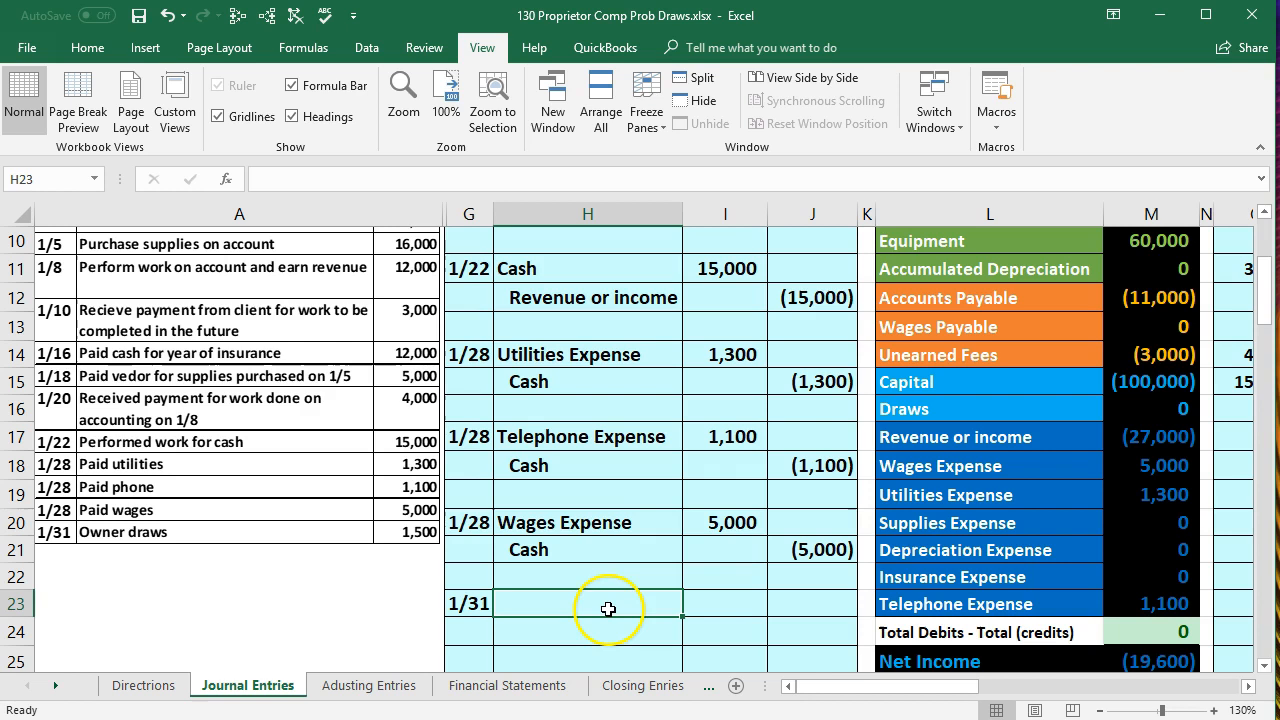
scroll(610, 598, "down", 1)
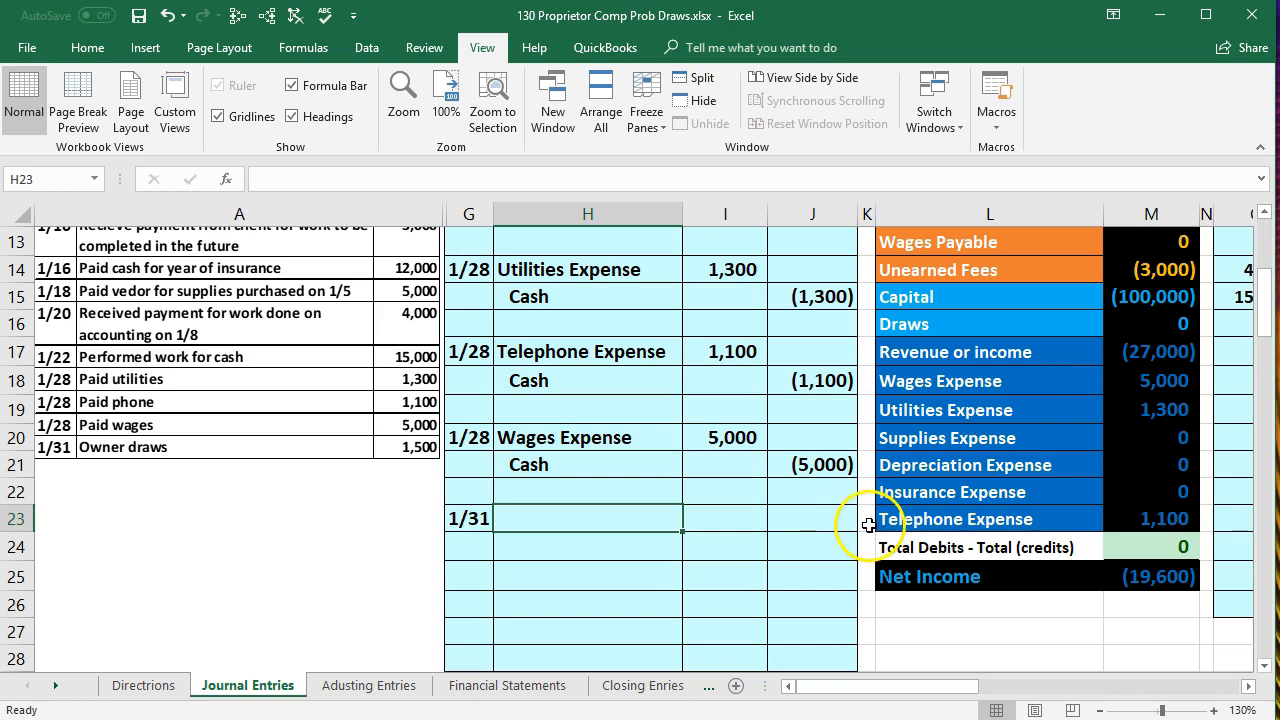
scroll(868, 527, "up", 3)
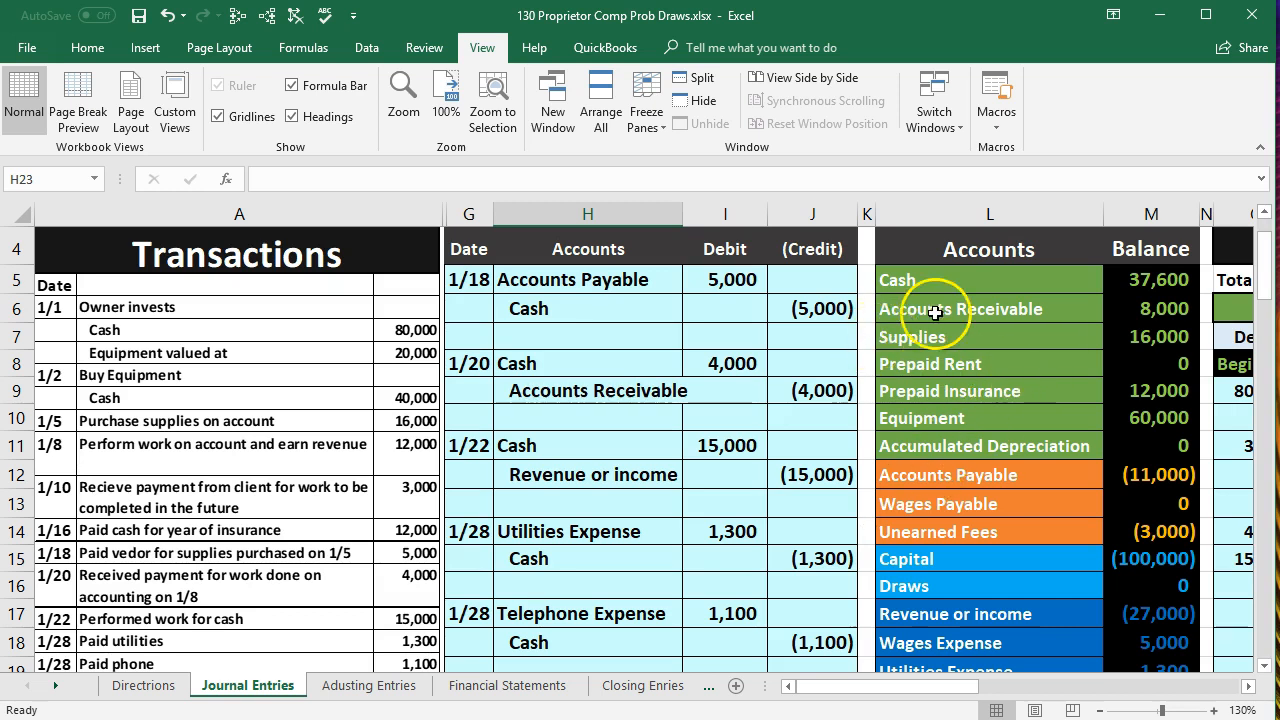
left_click(1141, 284)
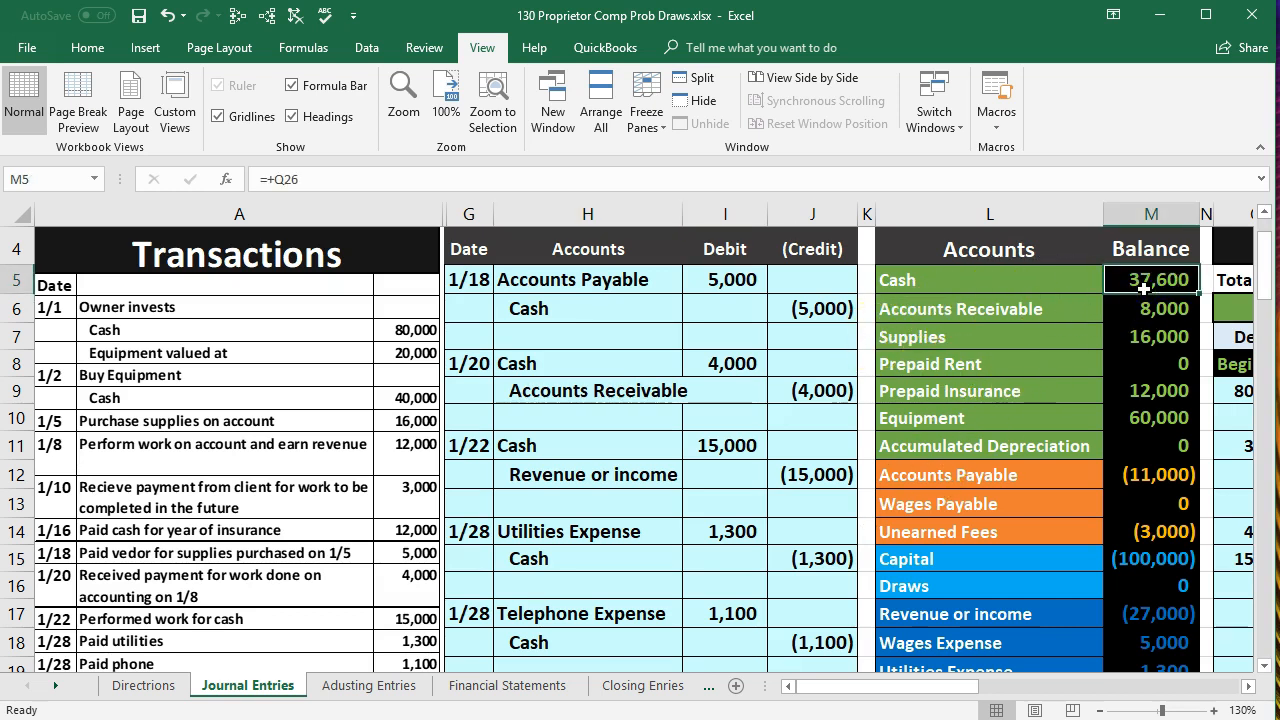
scroll(1150, 285, "down", 2)
left_click(1150, 656)
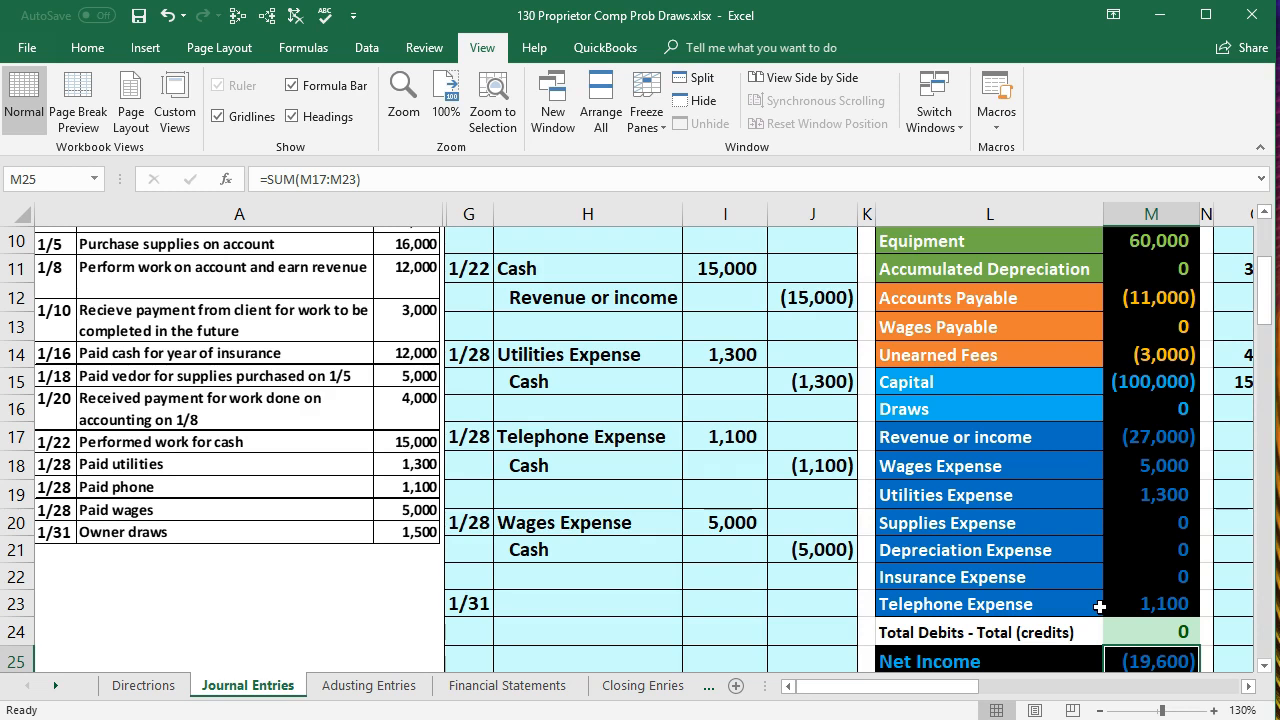
scroll(1100, 606, "up", 1)
scroll(1100, 606, "up", 2)
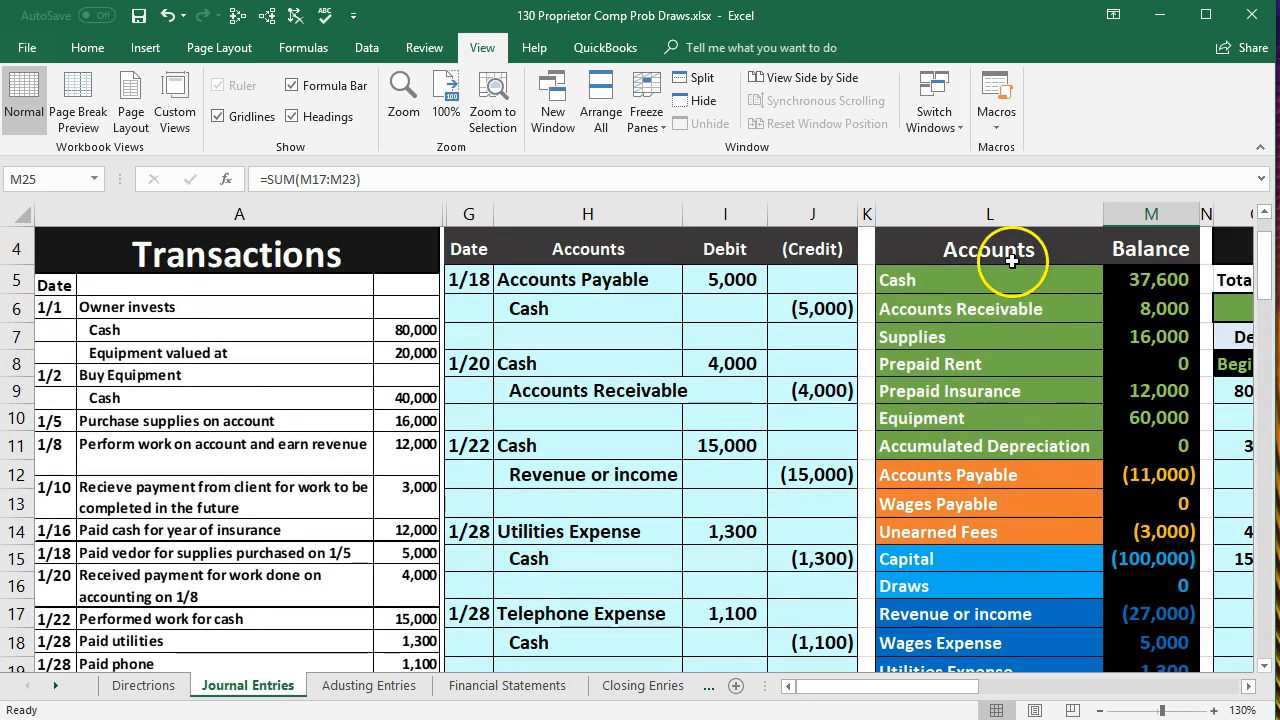
left_click(1006, 279)
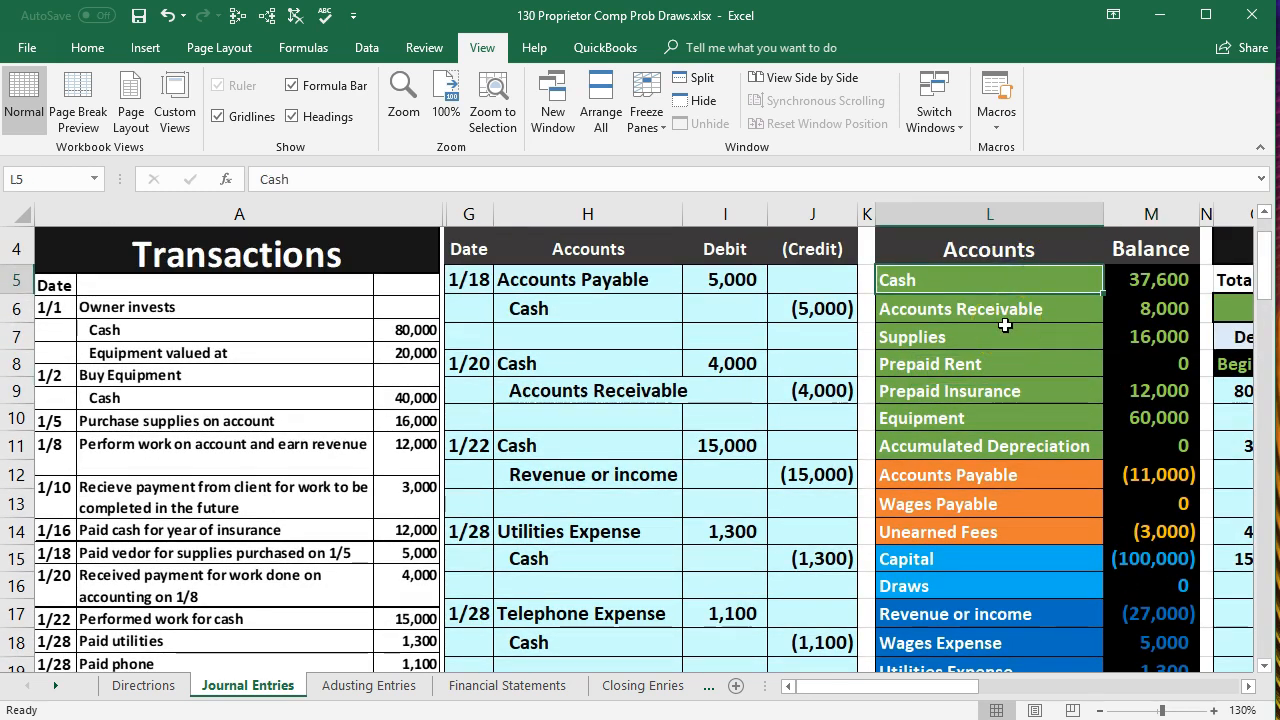
left_click(1129, 279)
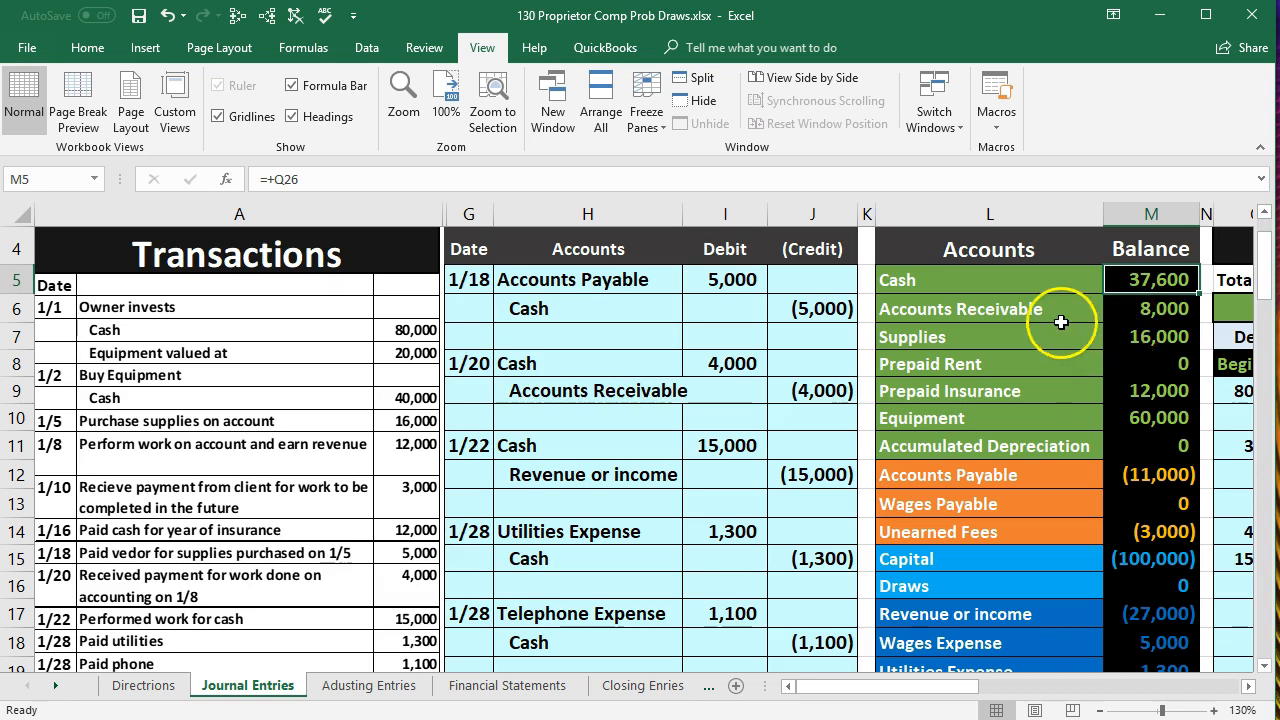
- Copy the Cash account name from L5 into H24 as values only and indent it as the 1/31 entry's credit line
left_click(957, 282)
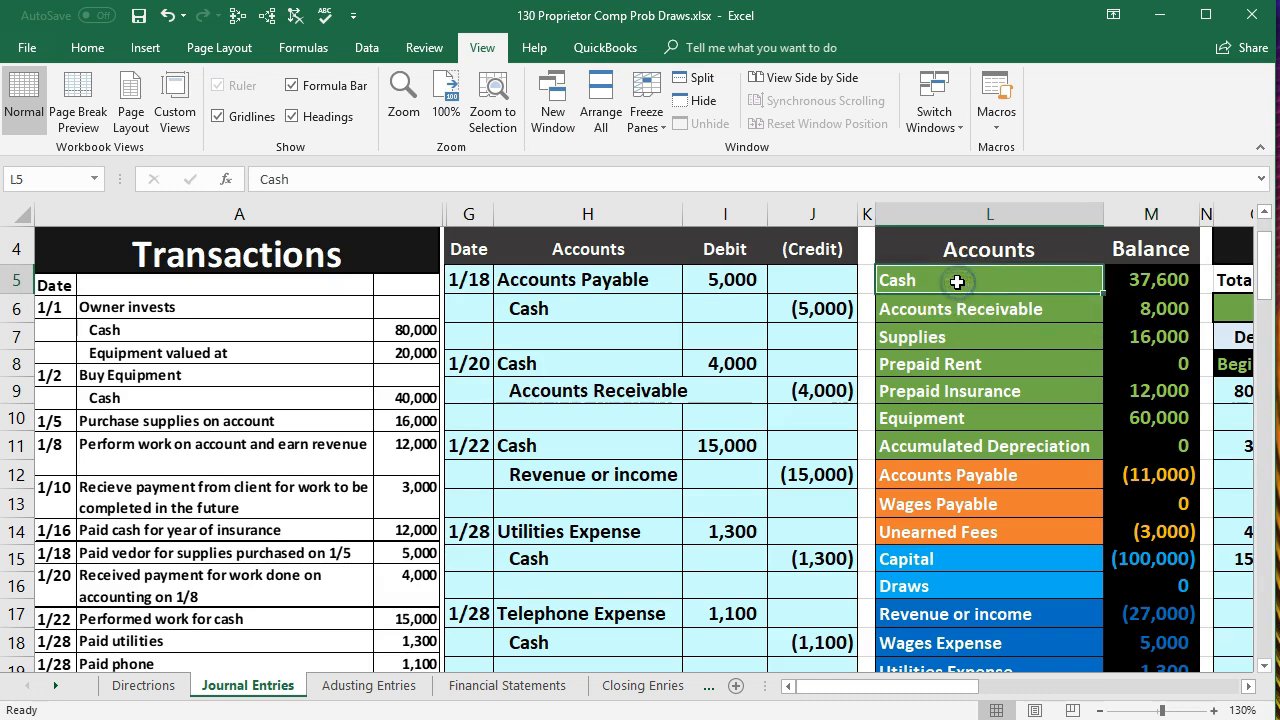
right_click(957, 282)
left_click(985, 318)
scroll(437, 543, "down", 3)
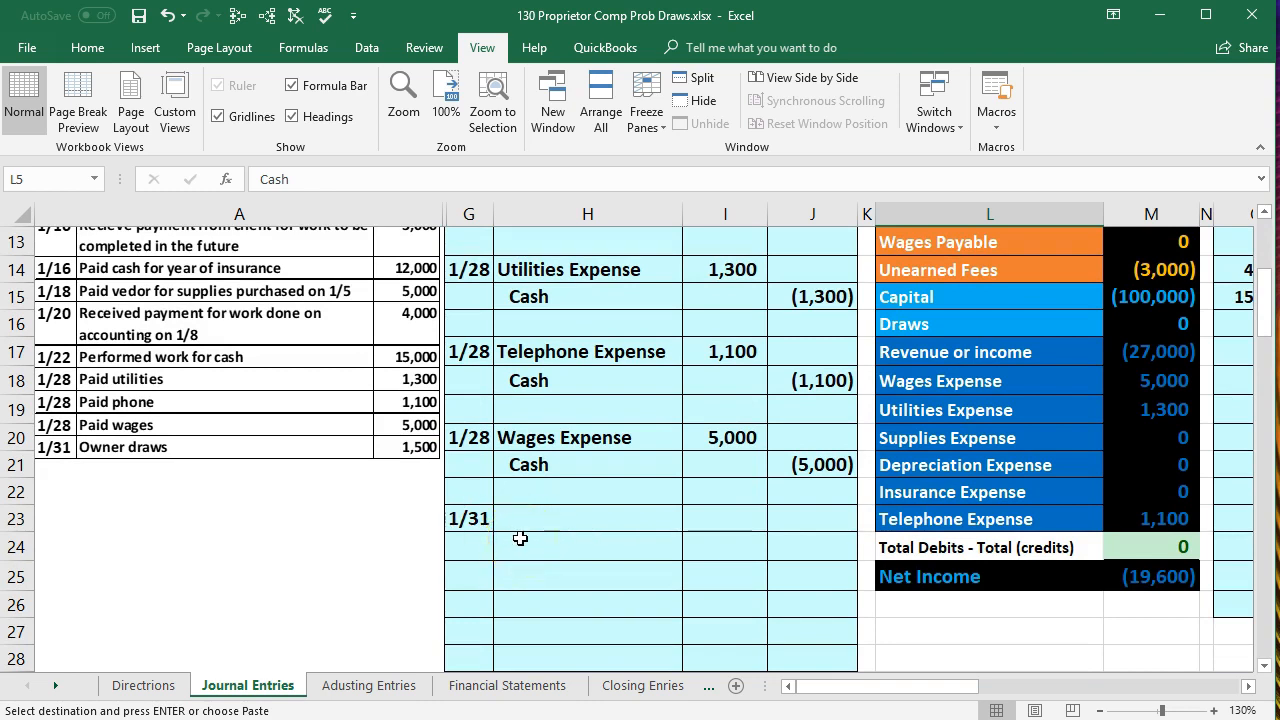
right_click(520, 539)
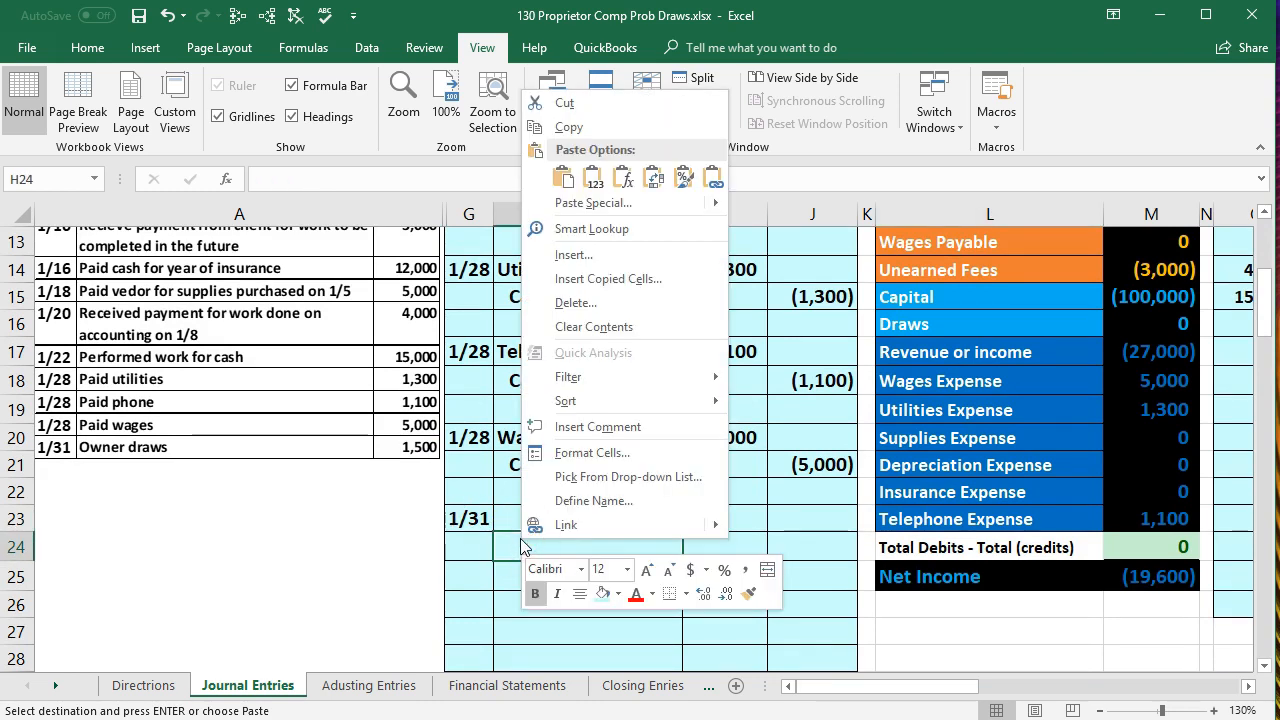
left_click(592, 180)
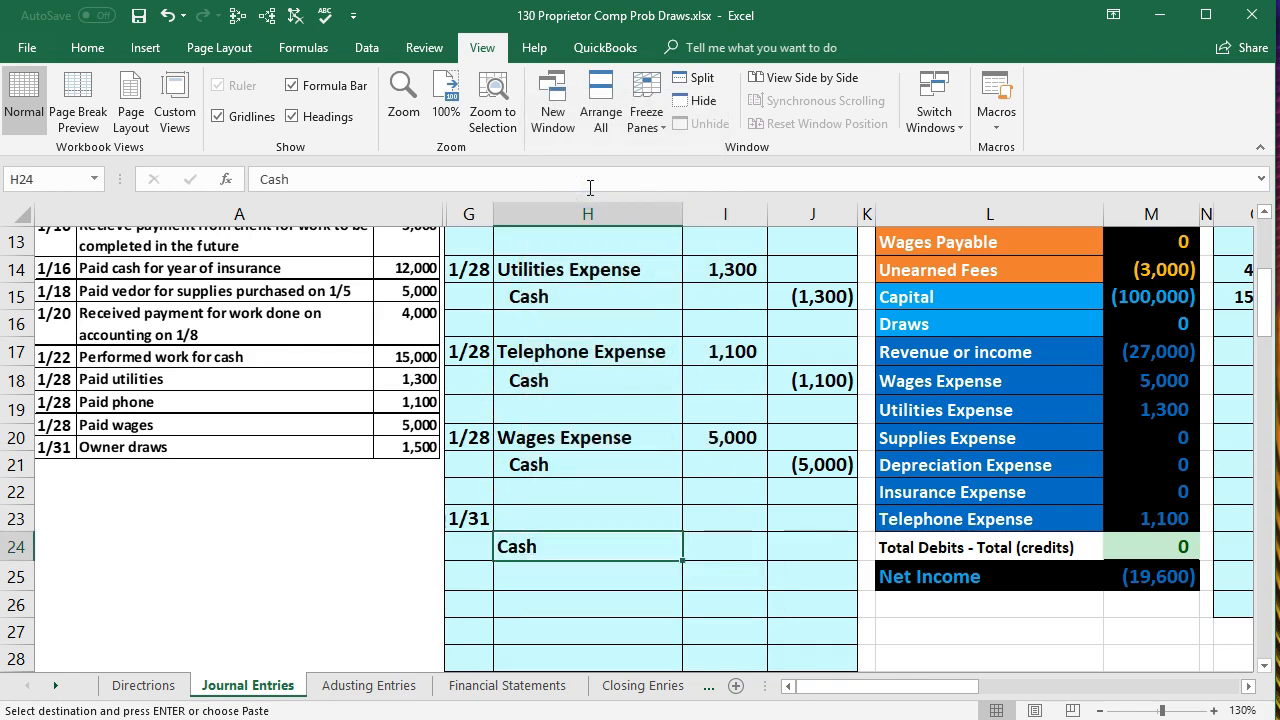
left_click(95, 57)
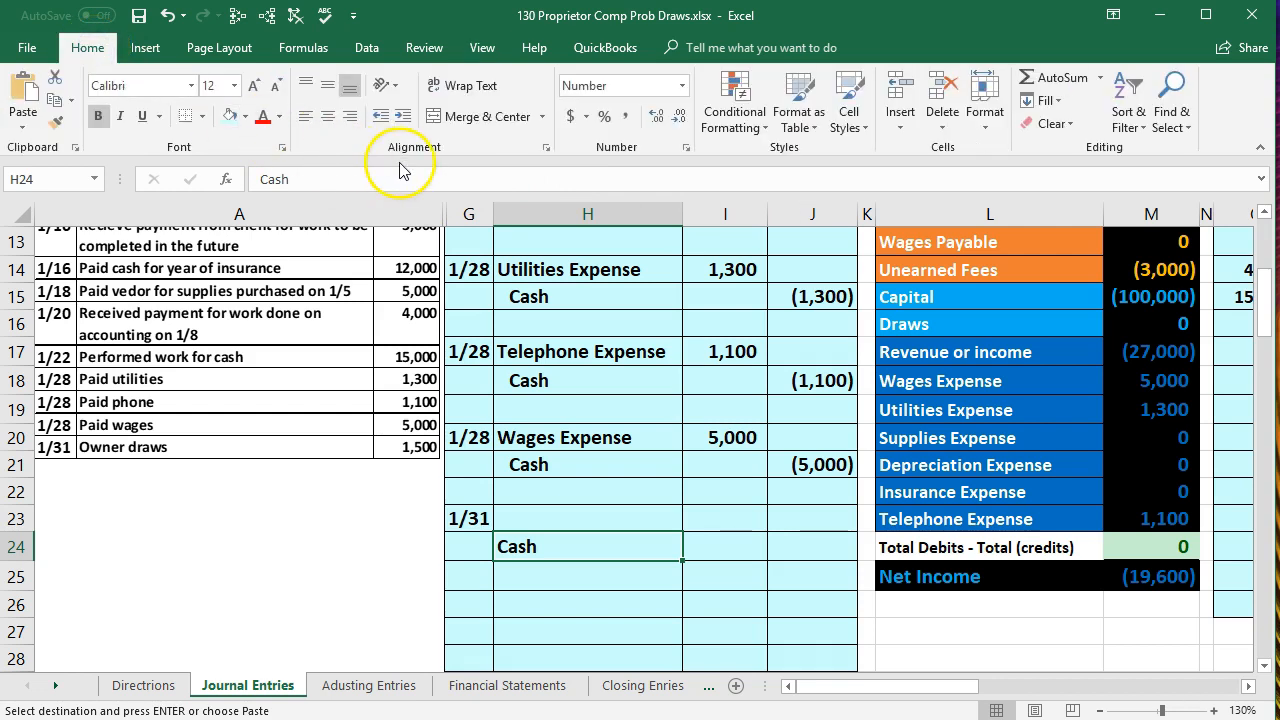
left_click(399, 122)
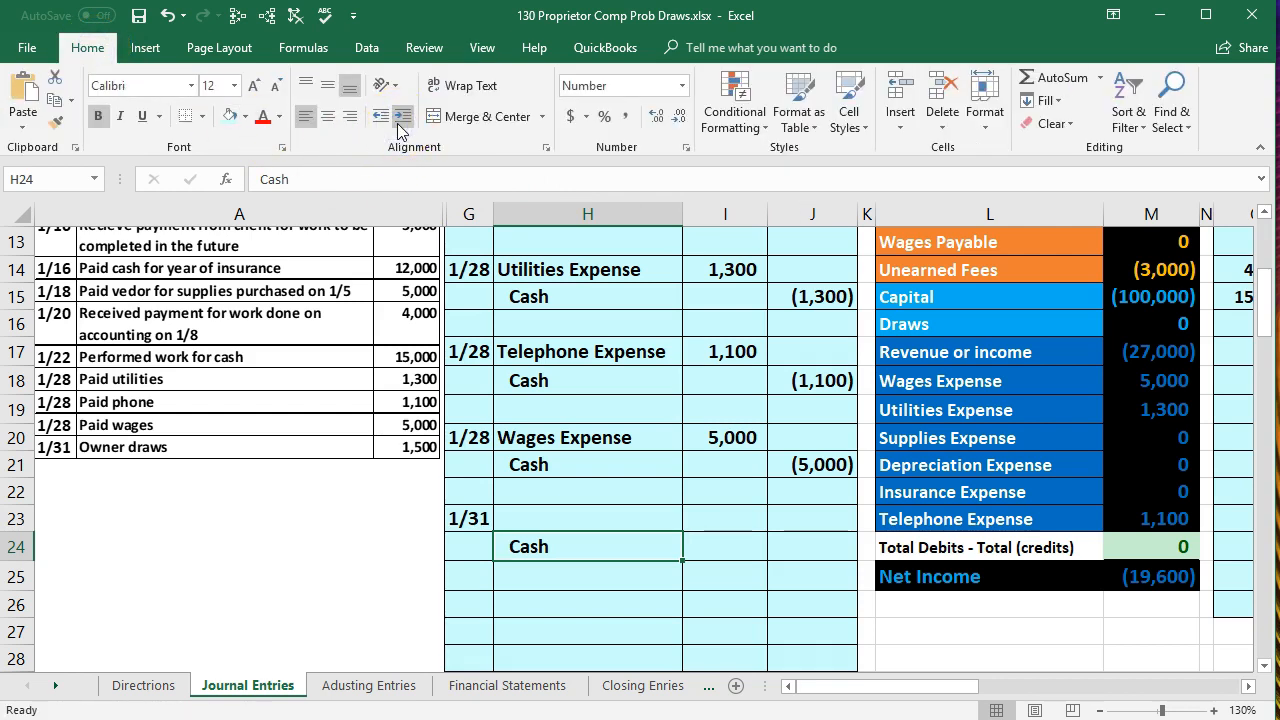
- Enter -1500 in J24 as the Cash credit of the 1/31 entry
left_click(800, 544)
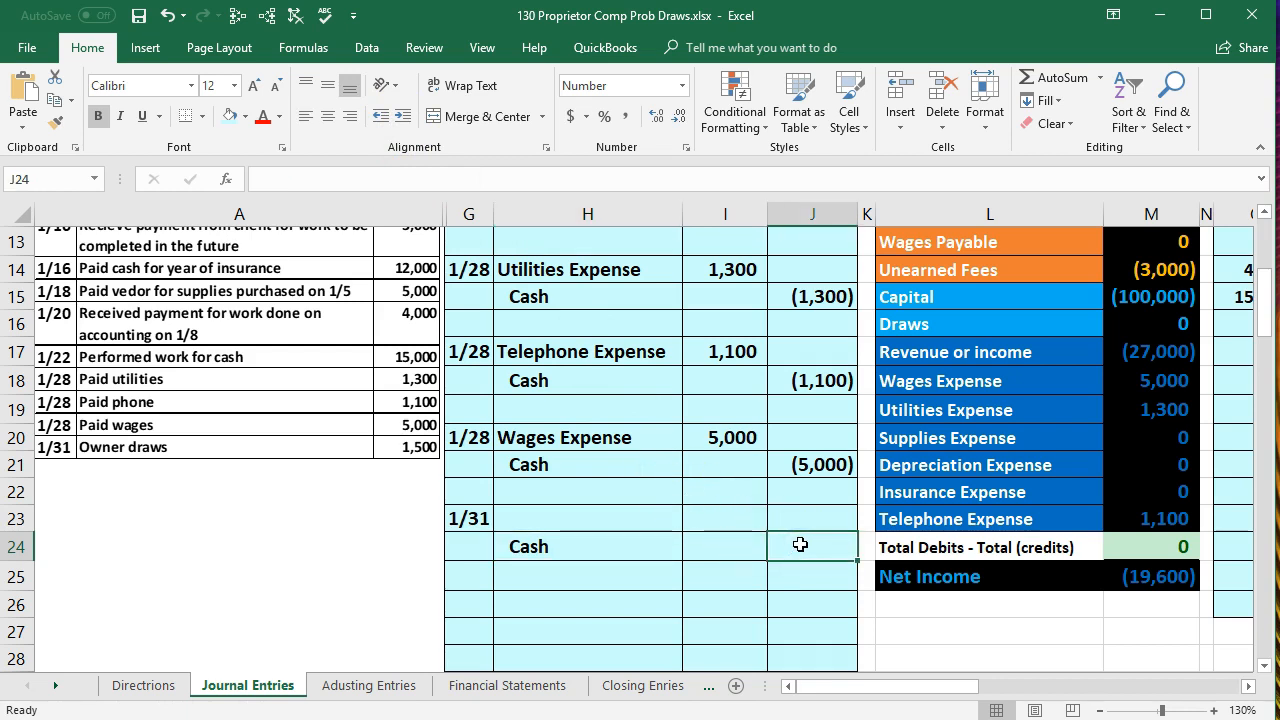
type("-")
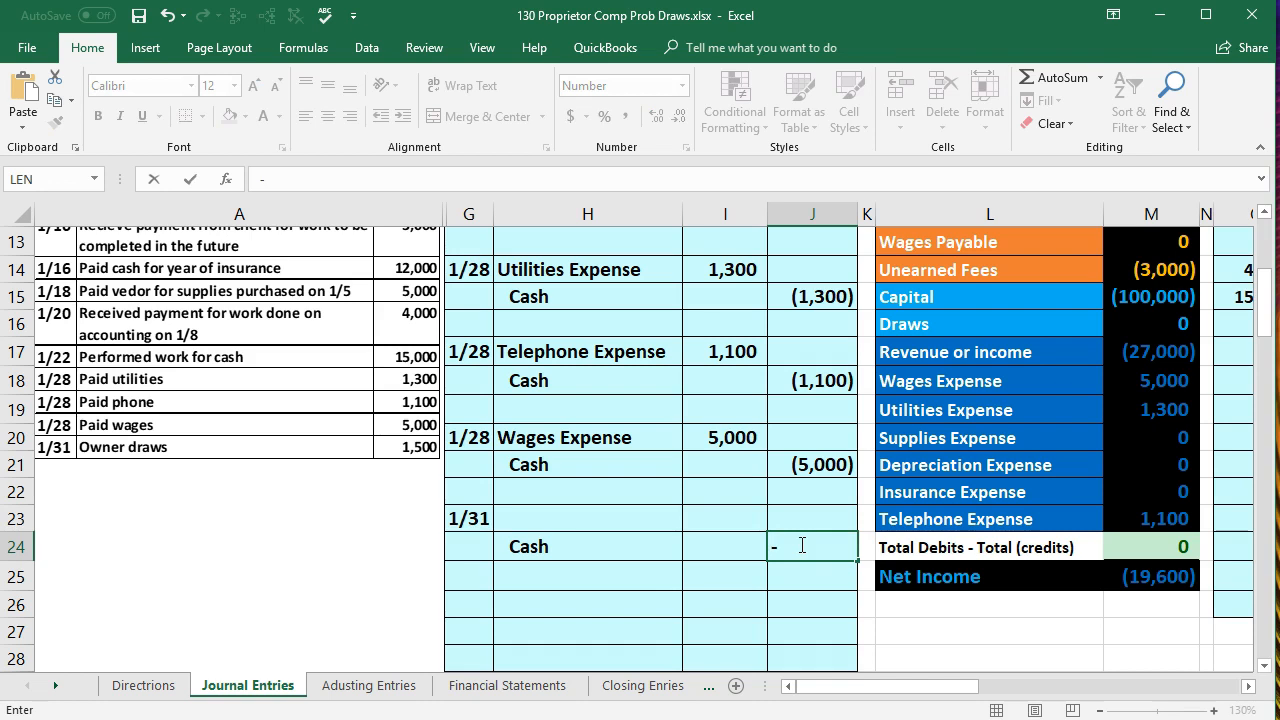
type("1500")
key("Return")
- Enter the formula -J24 in I23 as the debit amount of the 1/31 entry
left_click(753, 516)
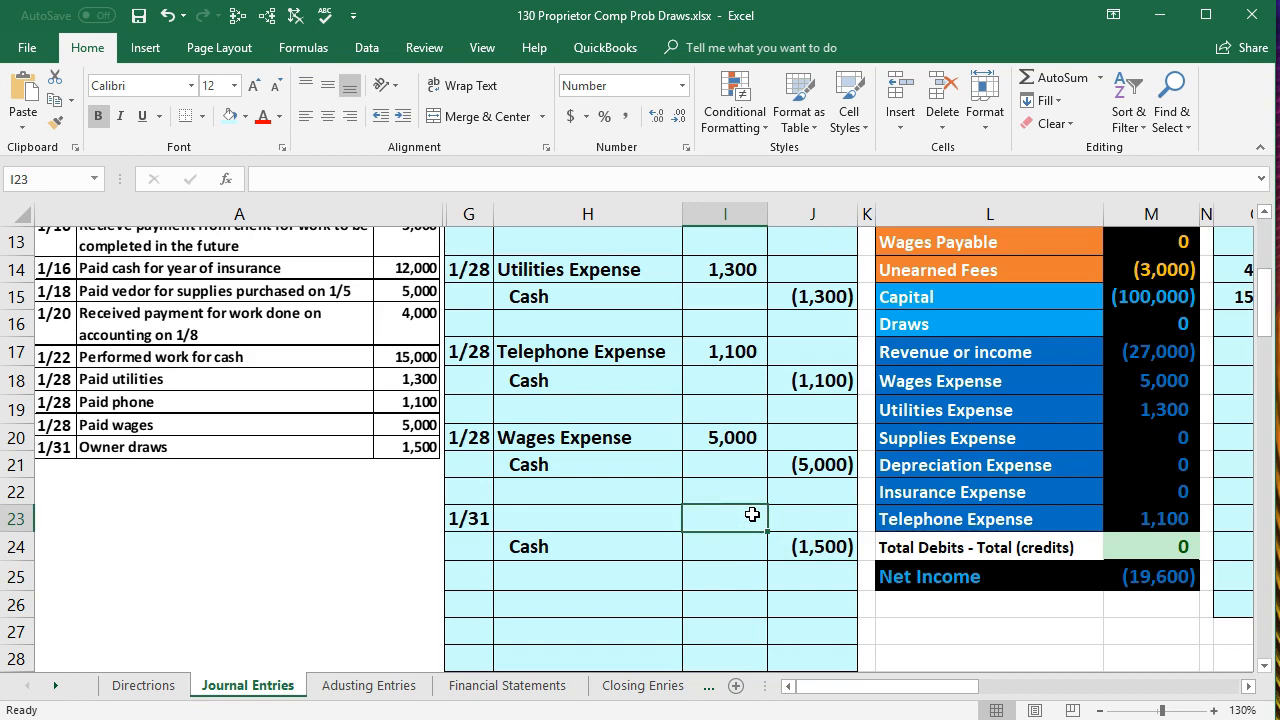
type("-")
key("Down")
key("Right")
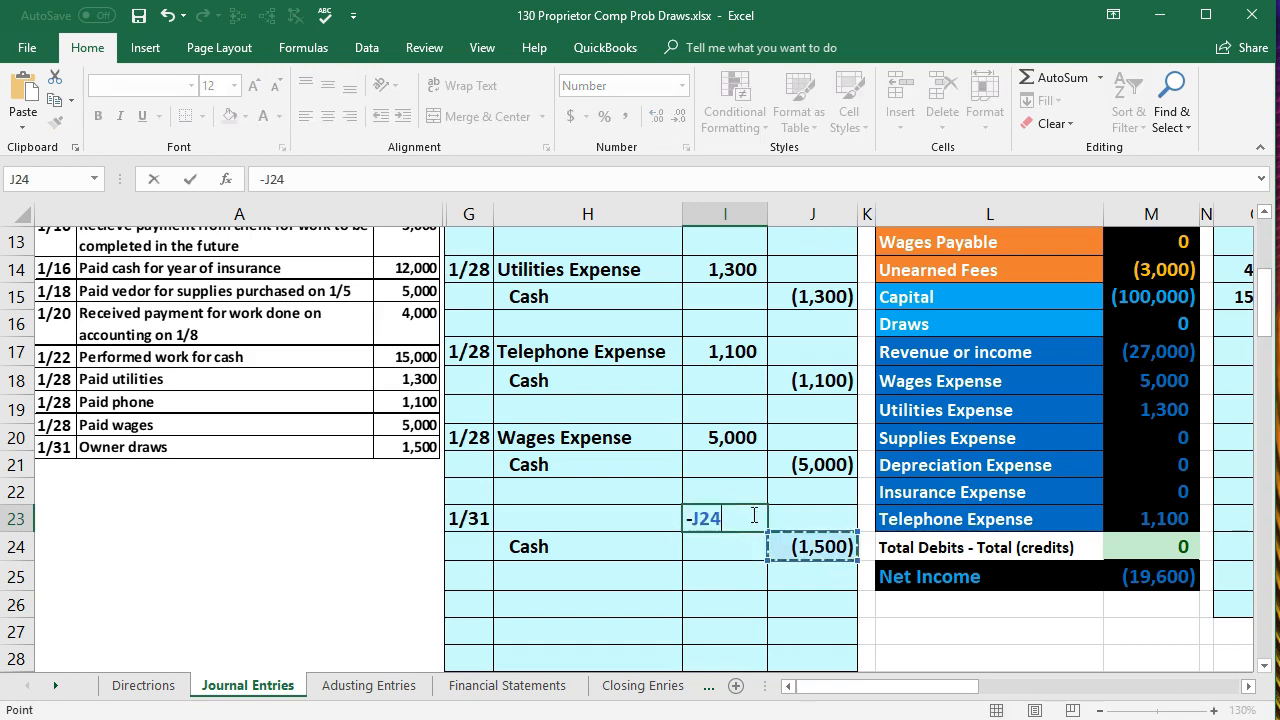
key("Return")
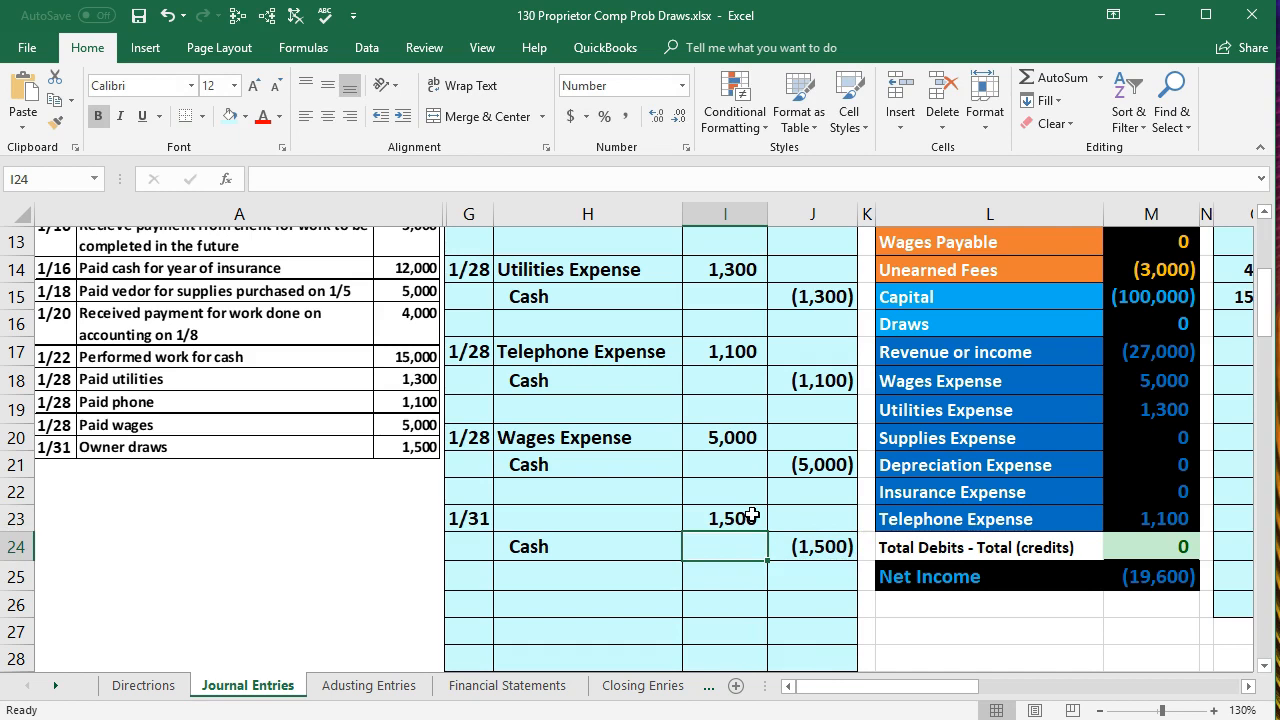
- Examine the equity section of the accounts list, comparing Capital, Draws, revenue, expenses and Net Income with the liability balances
left_click(628, 524)
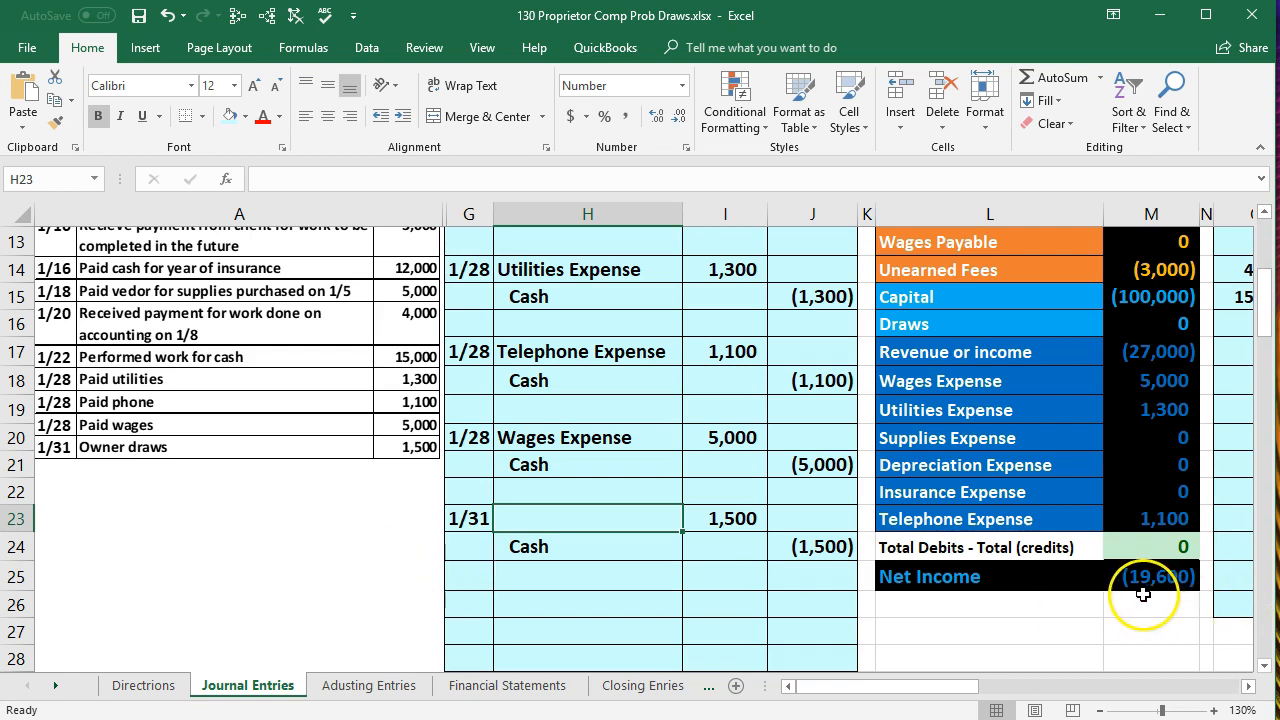
scroll(1143, 592, "up", 1)
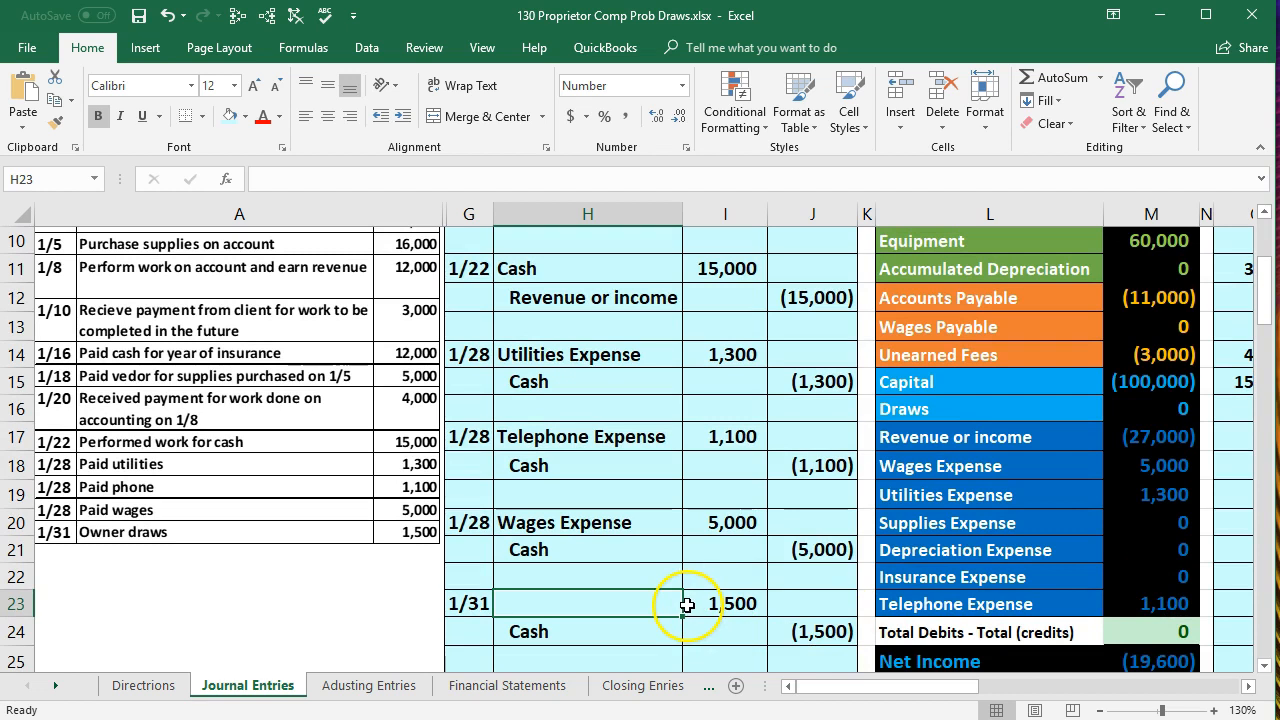
left_click(950, 406)
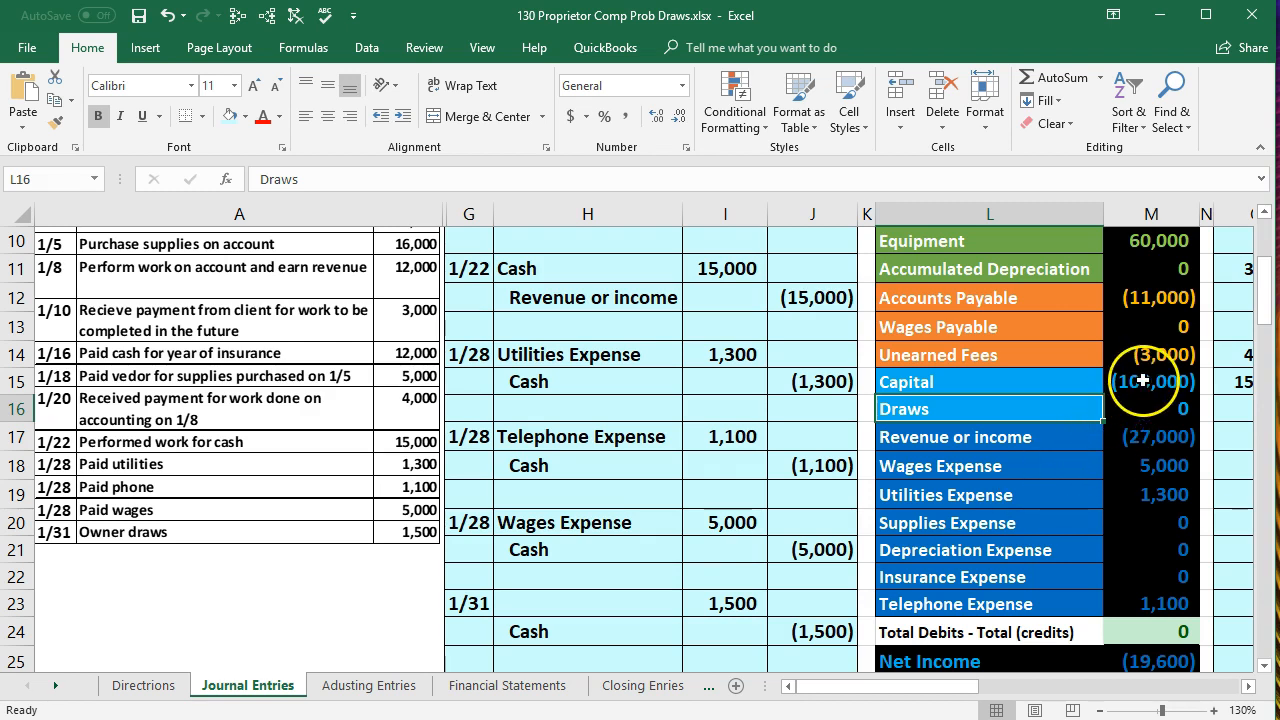
left_click_drag(1141, 380, 1140, 605)
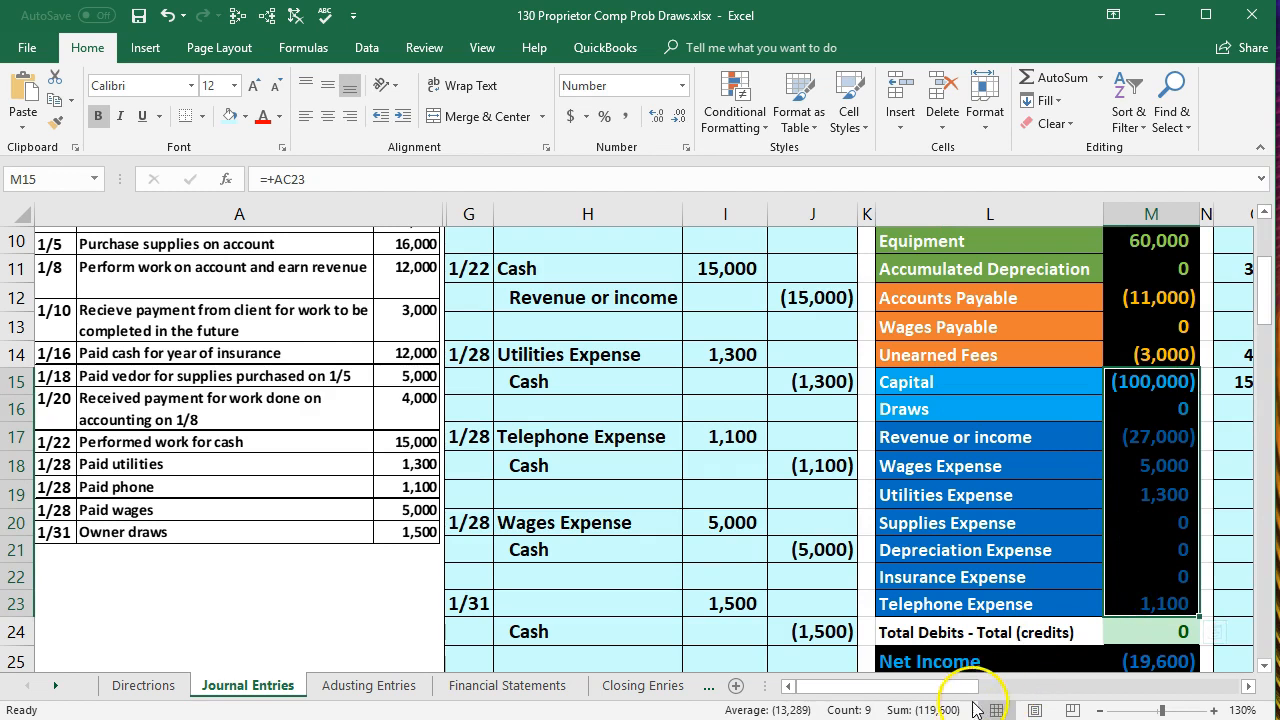
left_click(1128, 412)
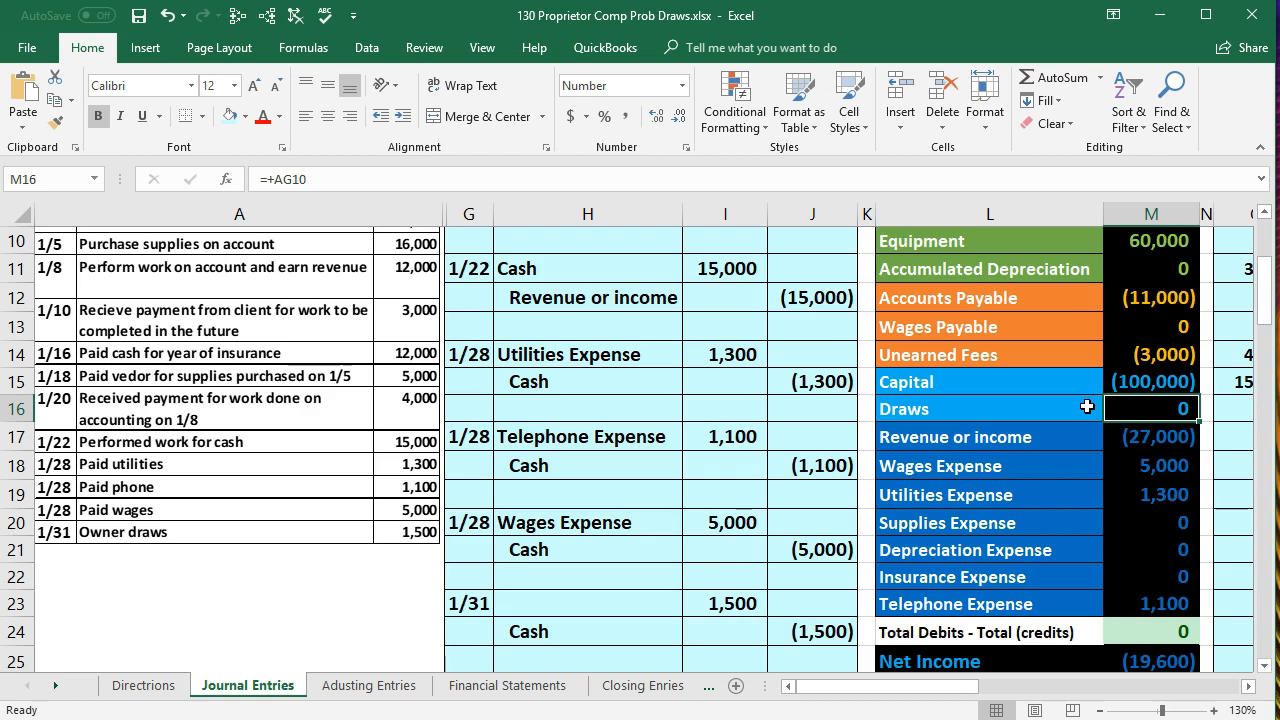
left_click(1130, 381)
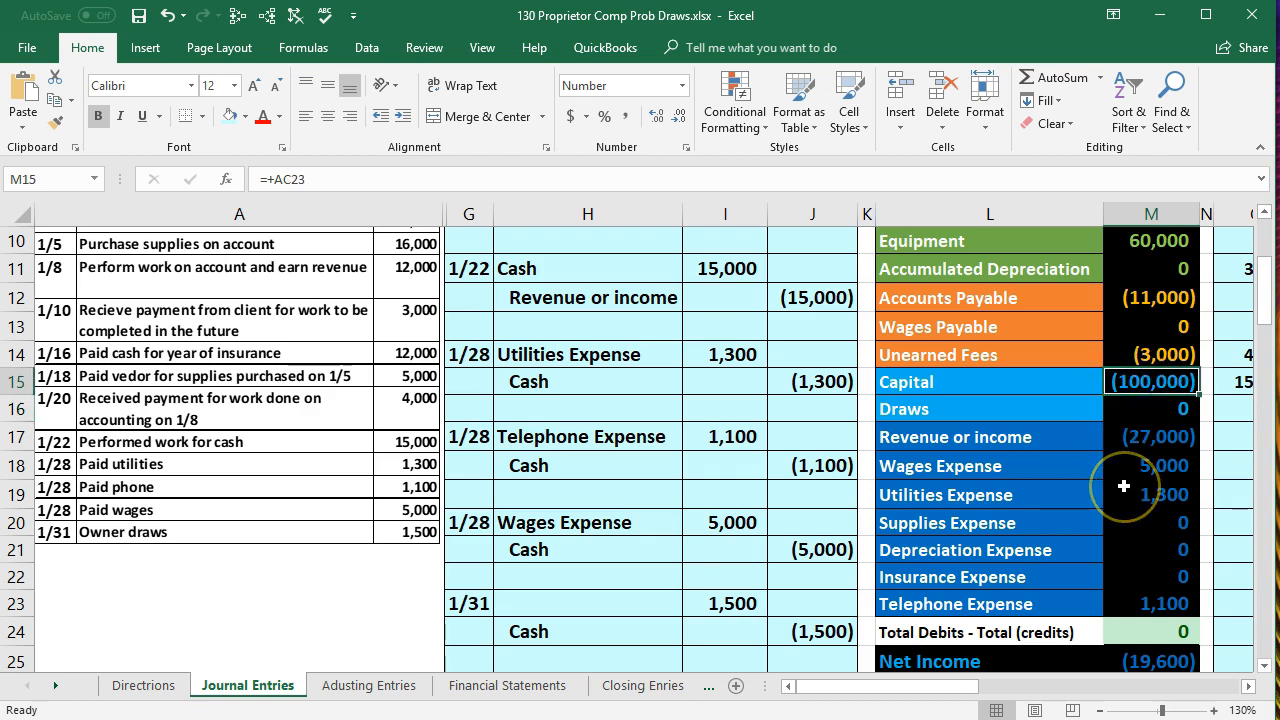
left_click_drag(1148, 508, 1145, 605)
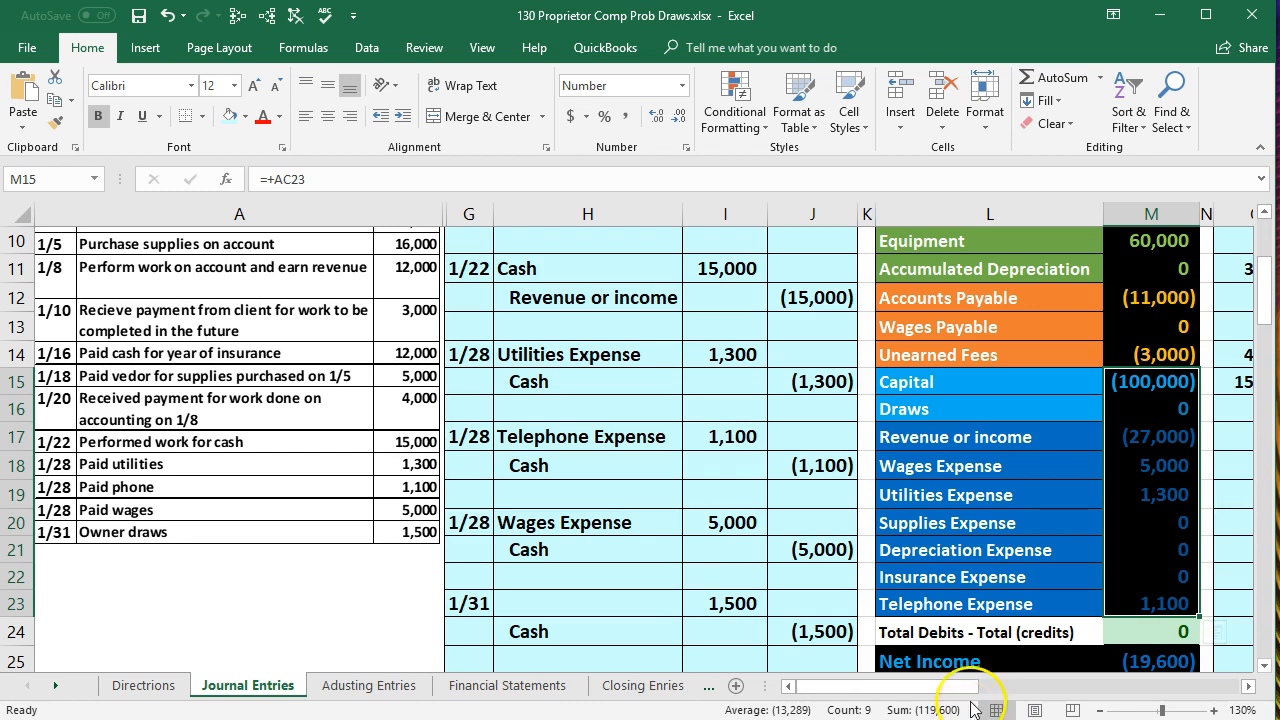
left_click(1155, 303)
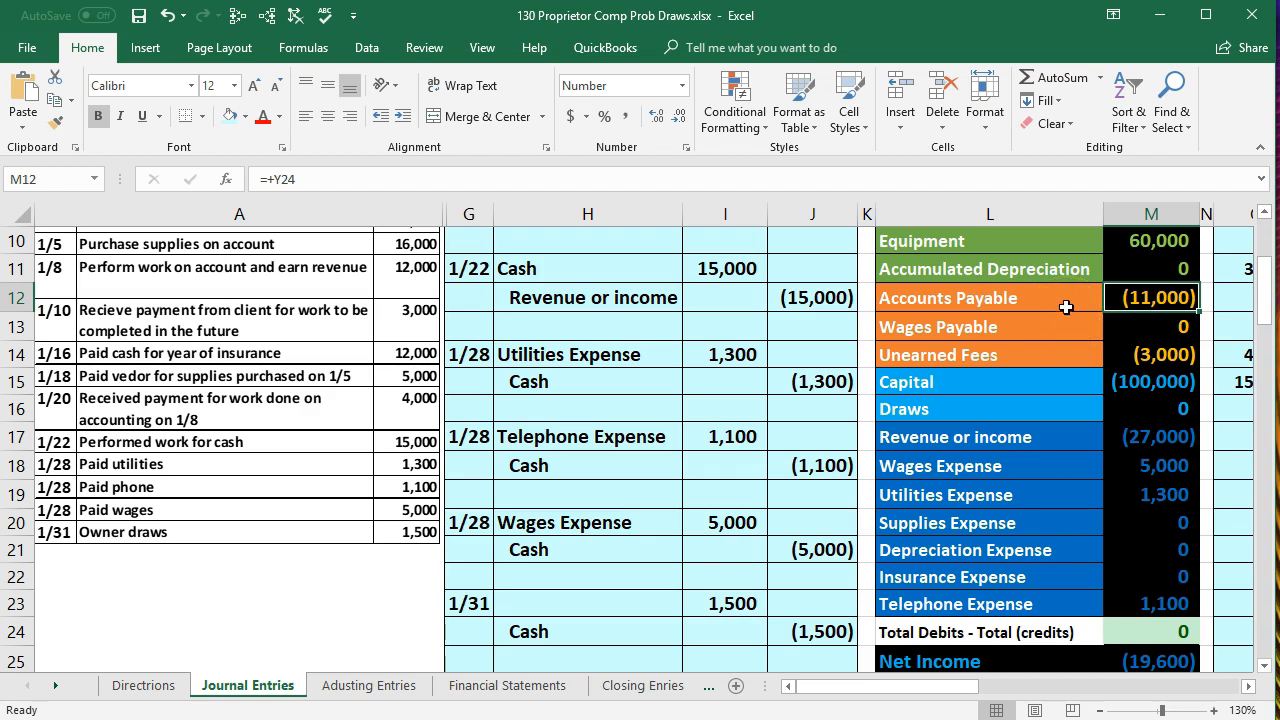
left_click(1134, 385)
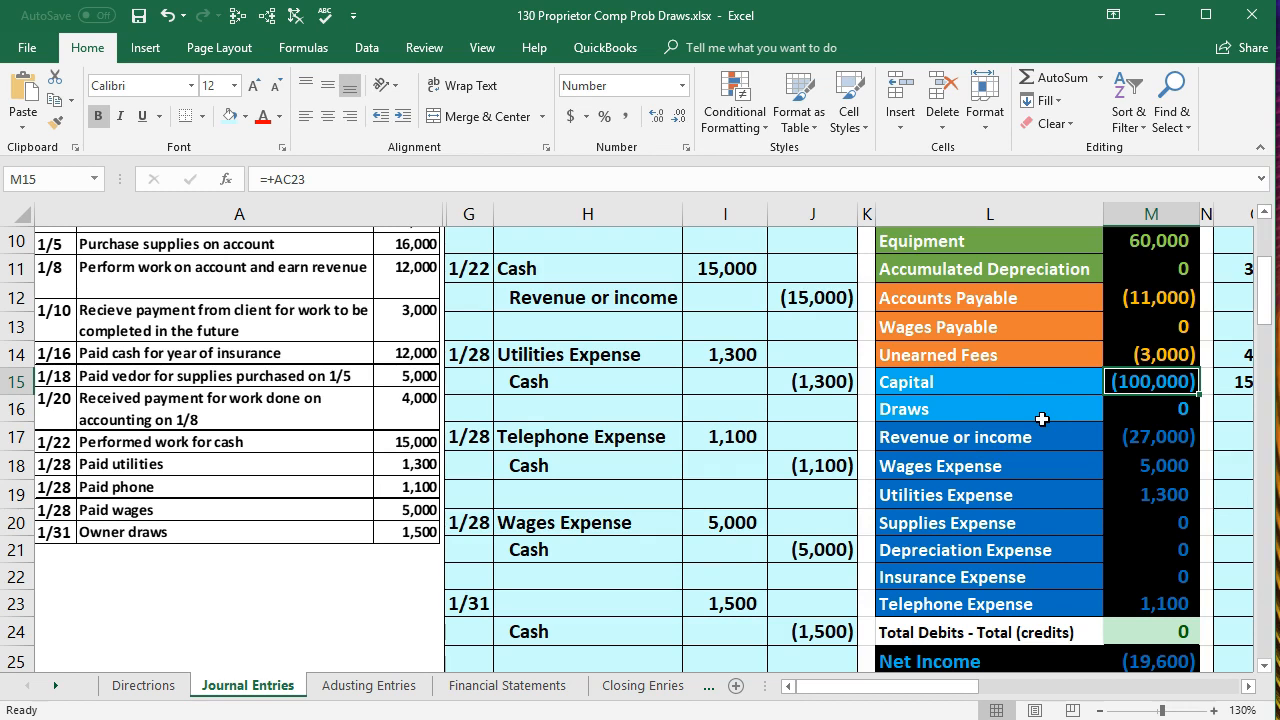
left_click(1134, 411)
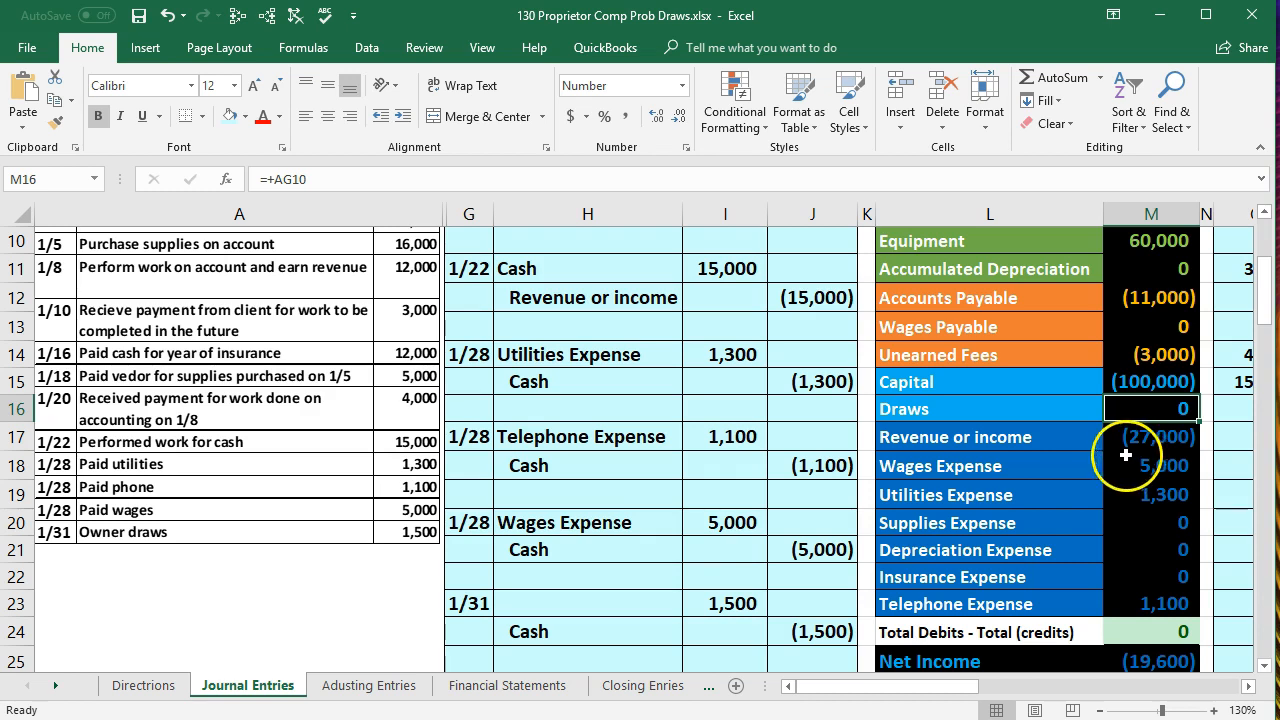
left_click(1118, 518)
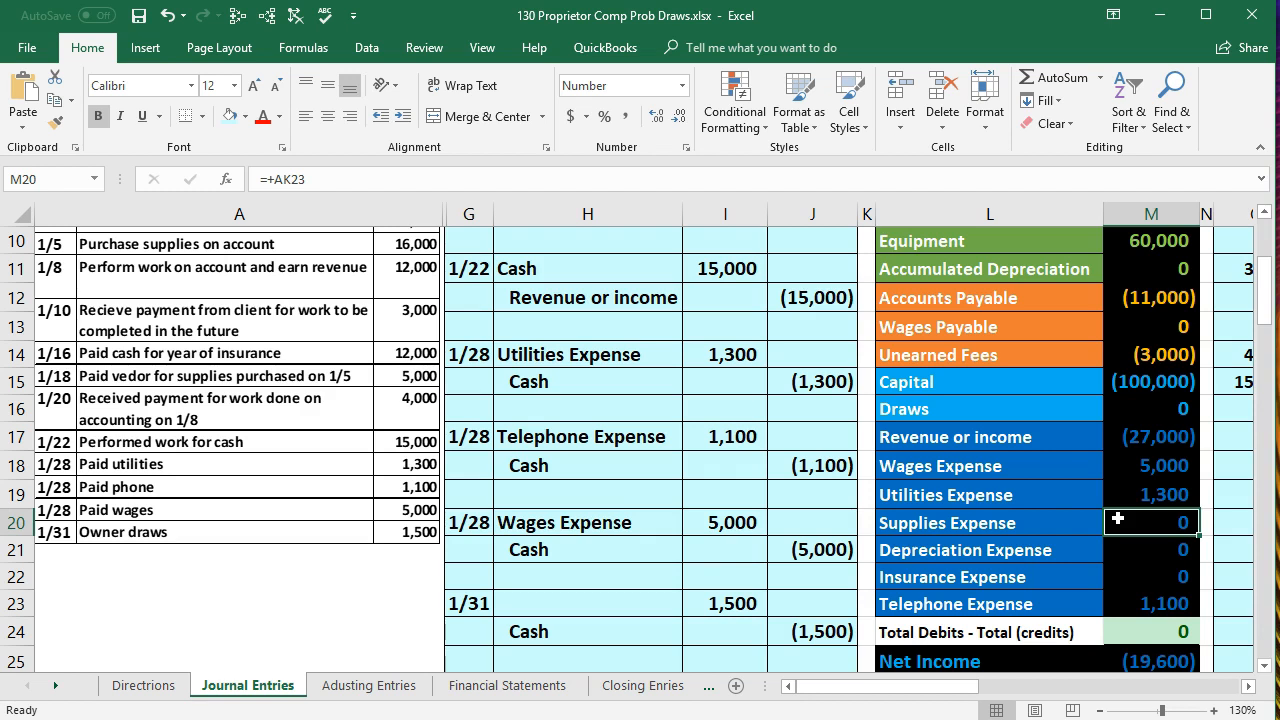
left_click(1125, 659)
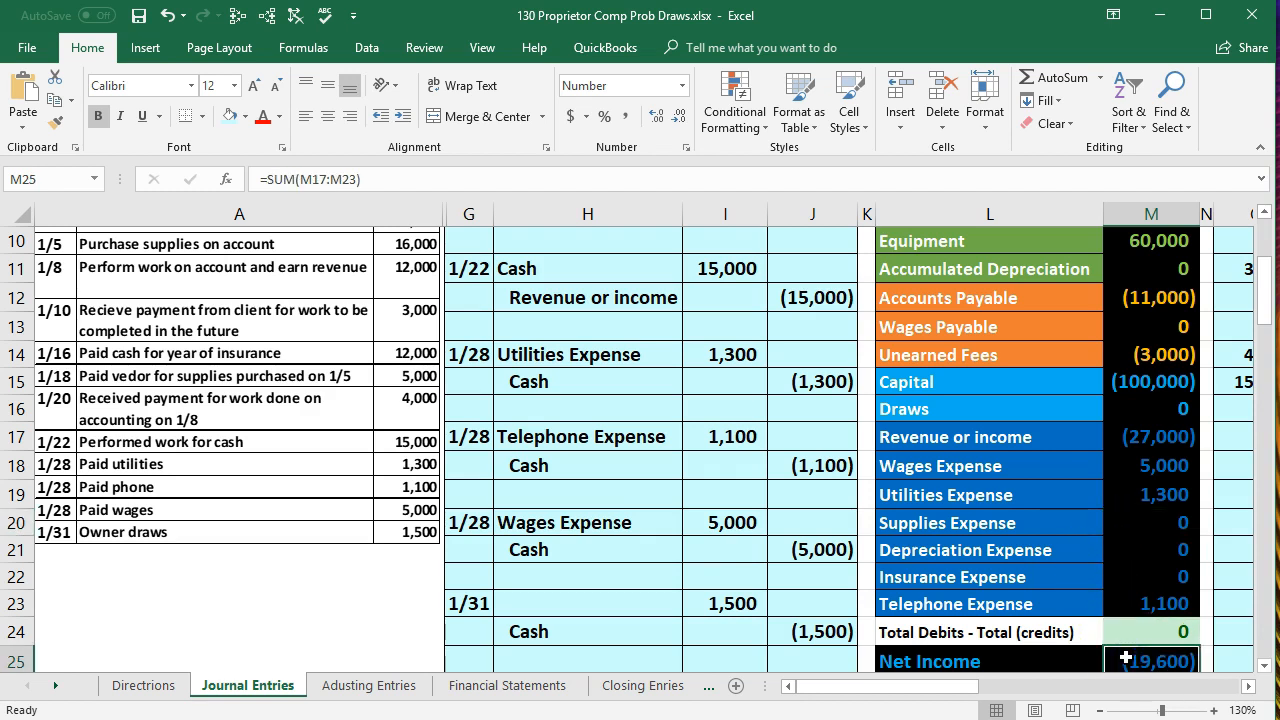
left_click(1116, 405)
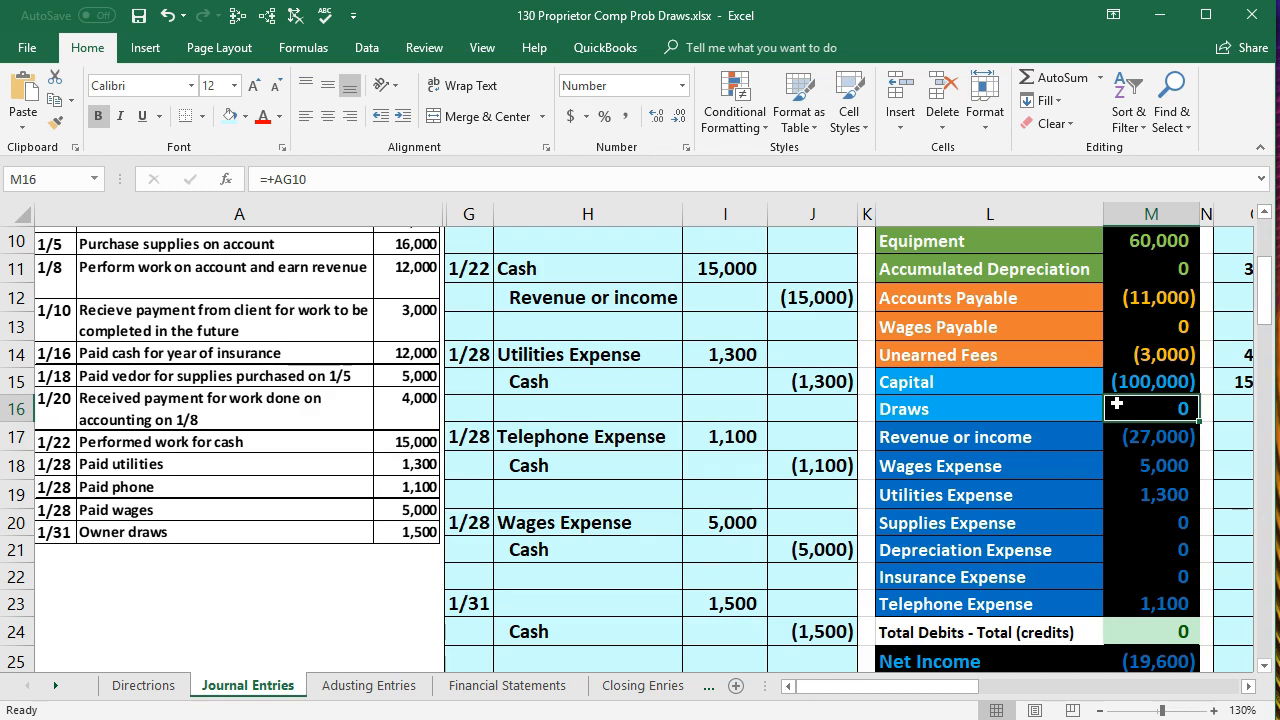
- Copy the Draws account name from L16 into H23 as values only for the 1/31 entry's debit line
left_click(910, 408)
right_click(937, 408)
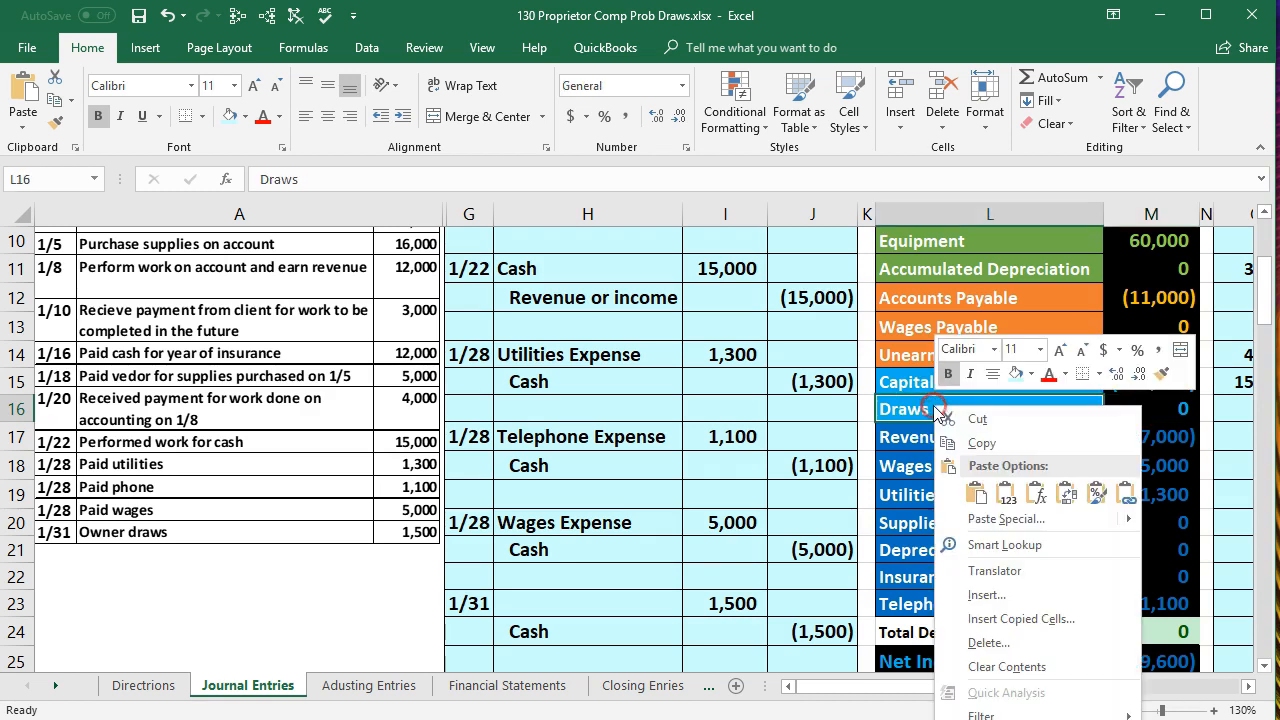
left_click(976, 443)
left_click(573, 598)
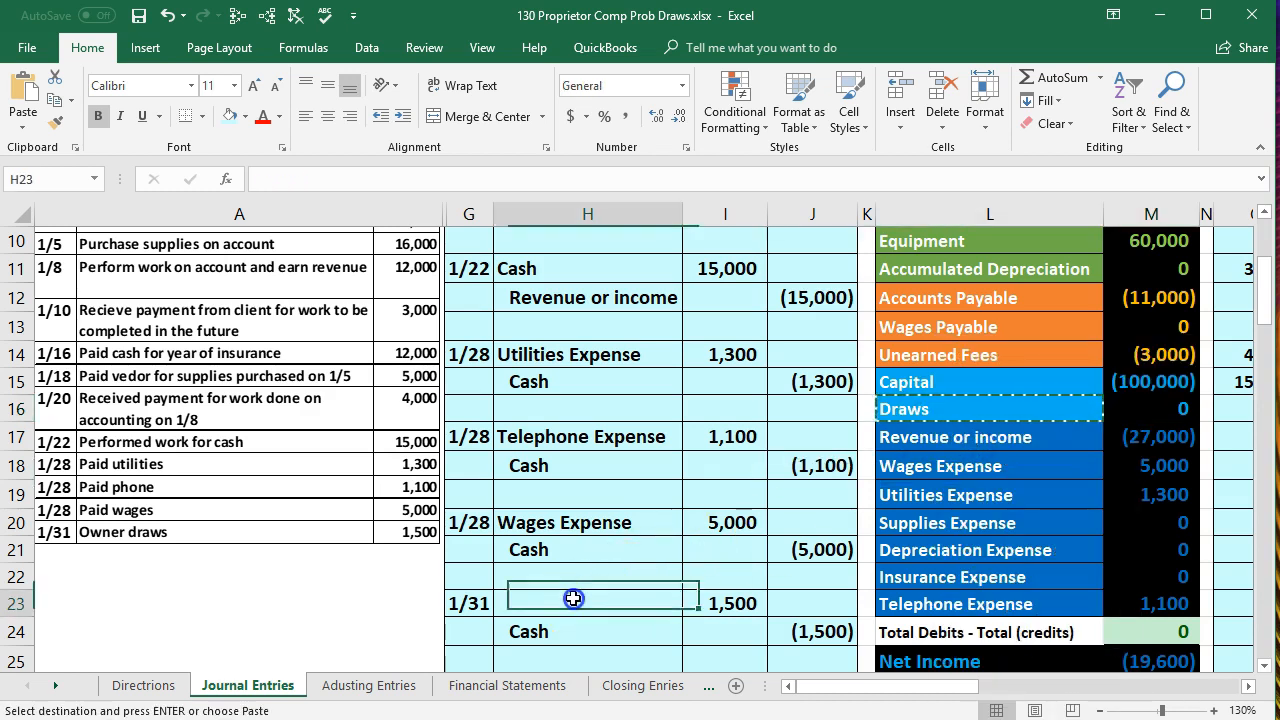
right_click(573, 598)
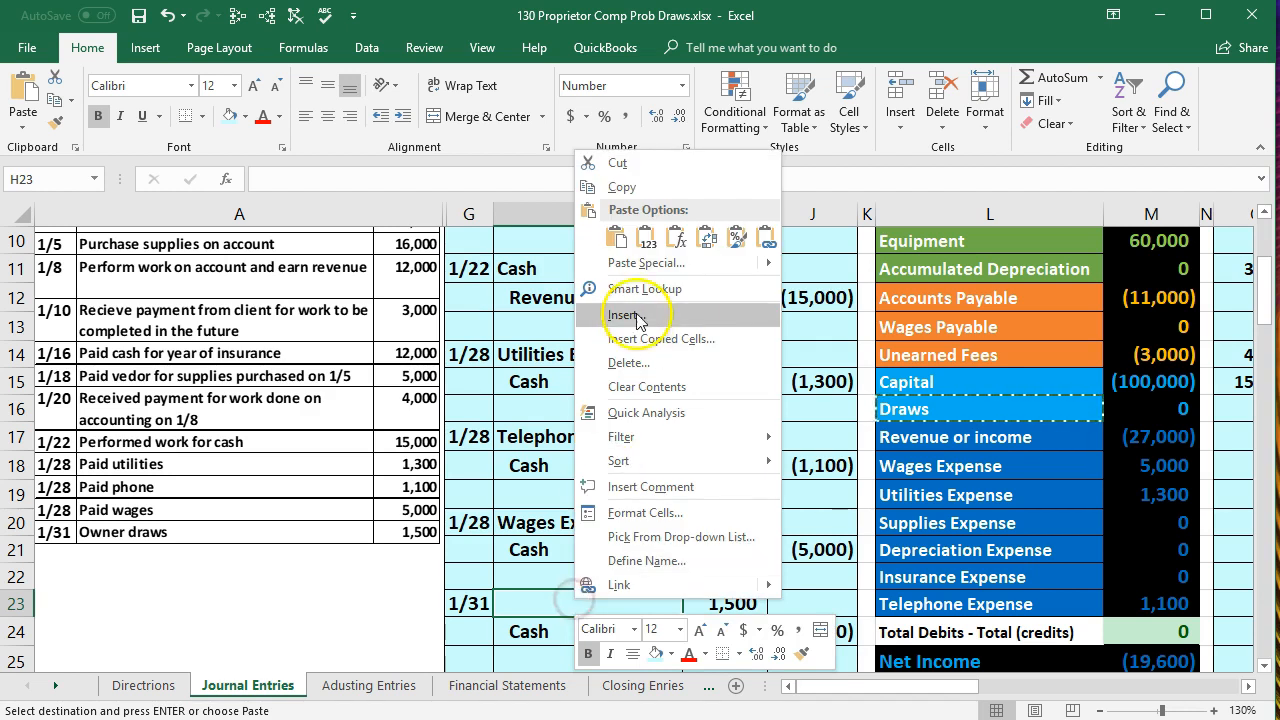
left_click(646, 238)
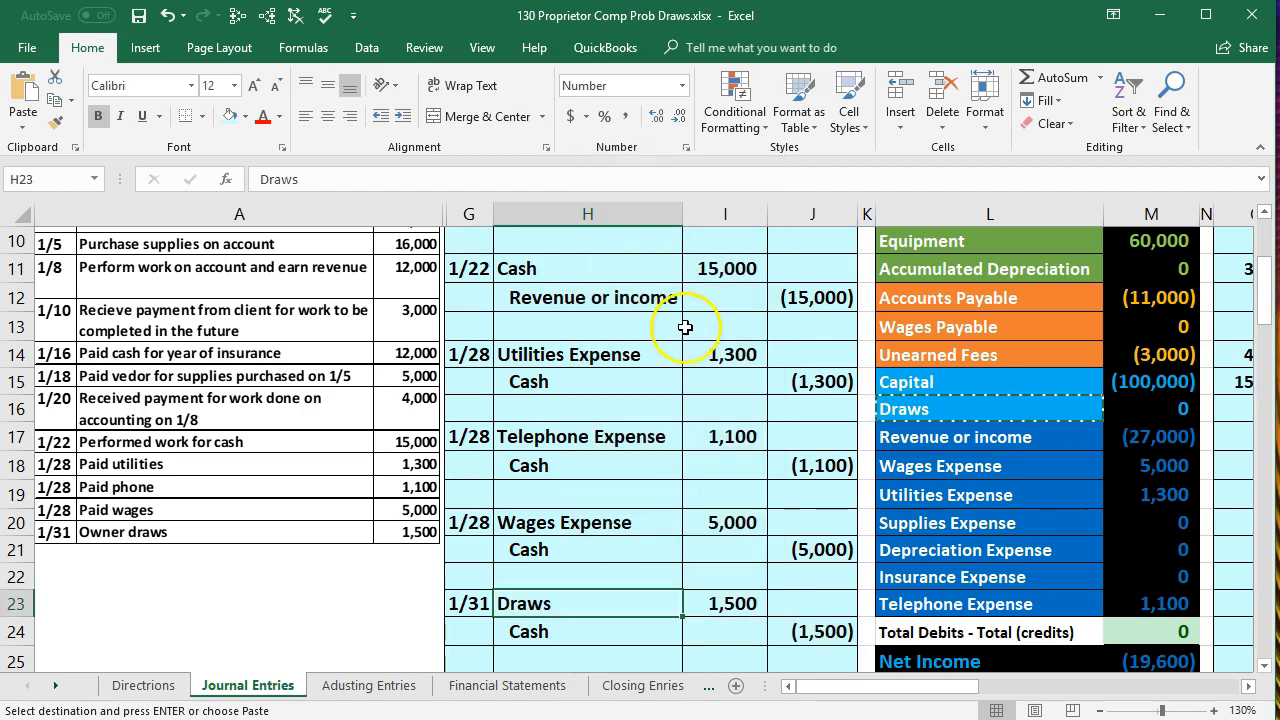
- Freeze the panes at K1 with column G as the first visible column, keeping the journal columns G to J in place
left_click(1101, 712)
left_click(1101, 712)
left_click(1101, 712)
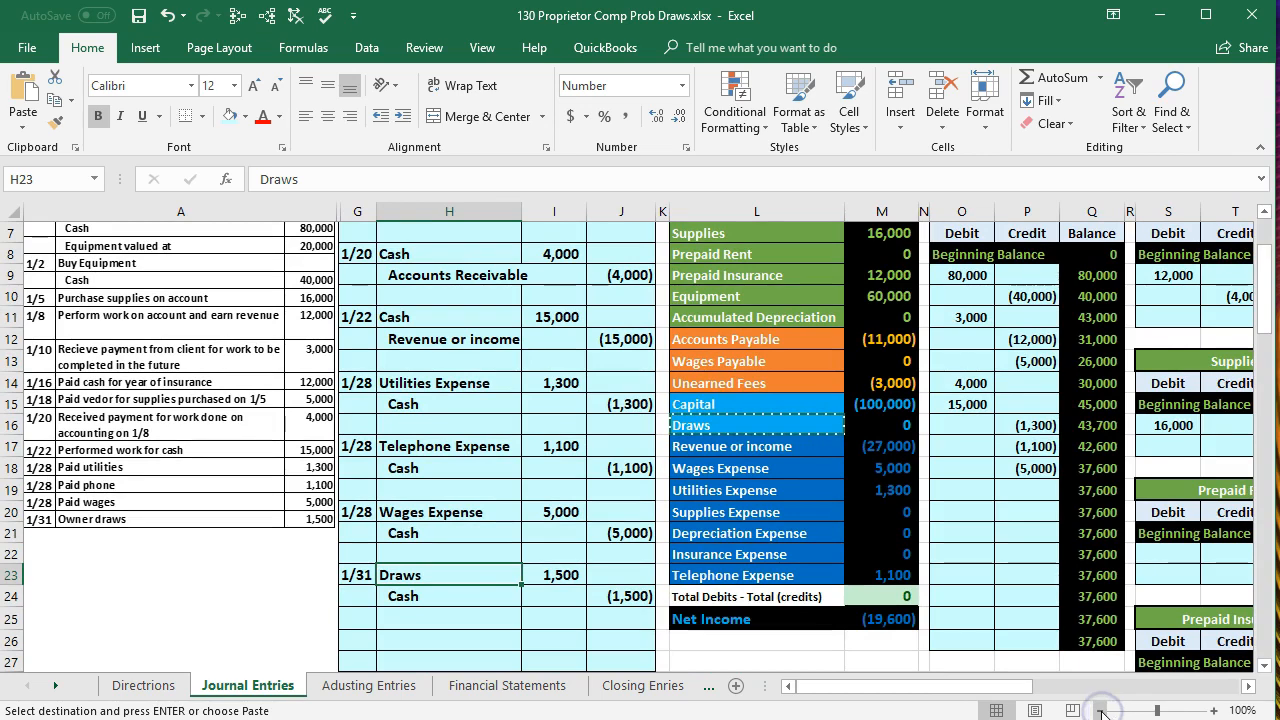
left_click(1213, 711)
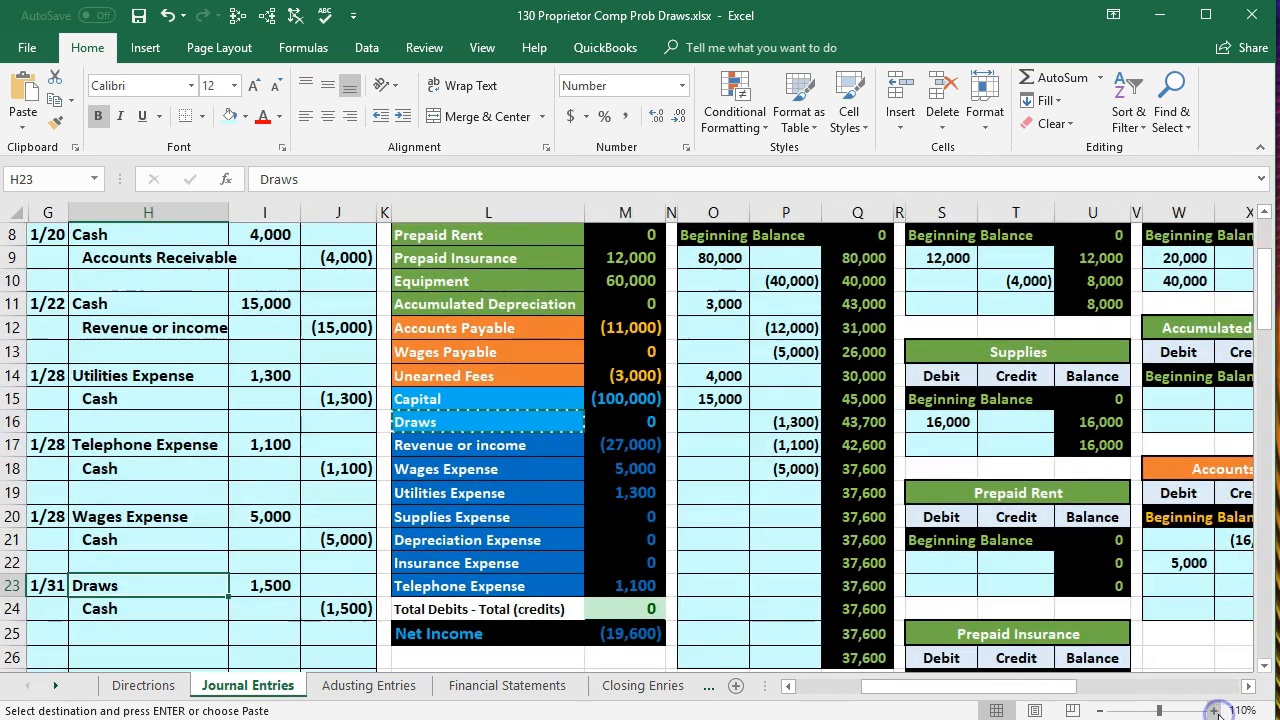
left_click(1213, 711)
left_click(1213, 711)
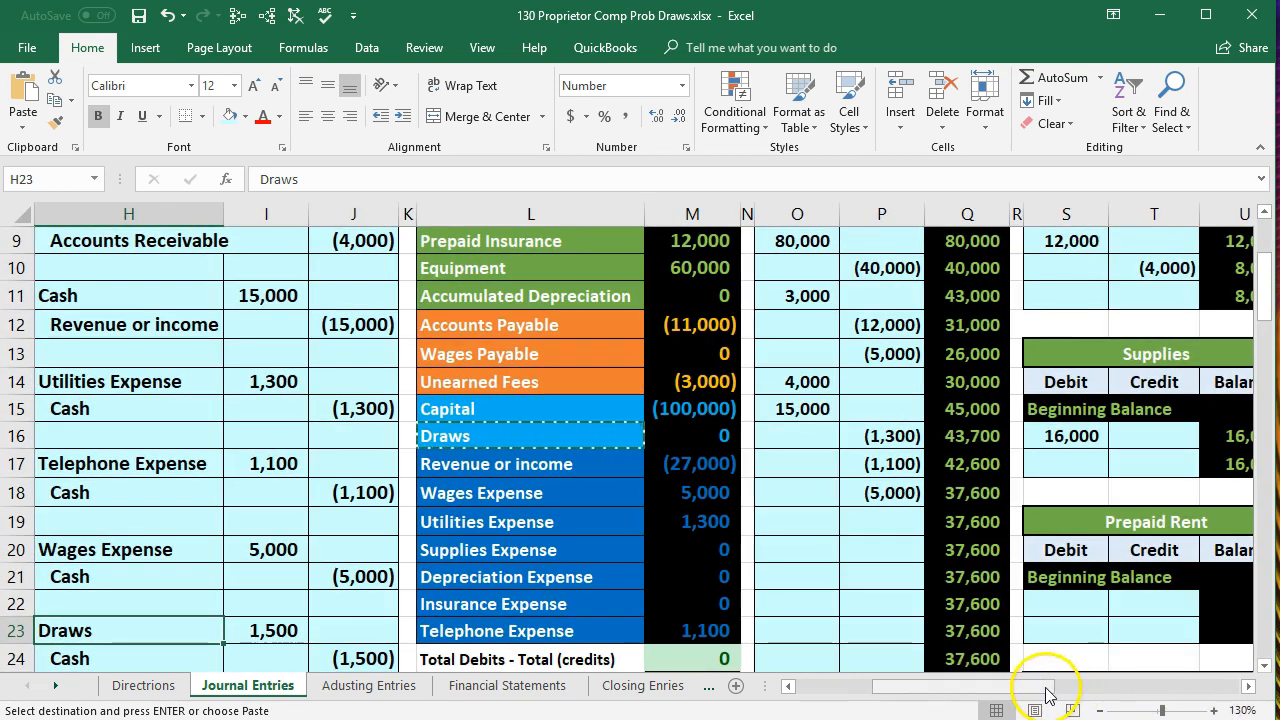
left_click_drag(1043, 686, 871, 663)
scroll(784, 637, "up", 1)
scroll(784, 637, "up", 2)
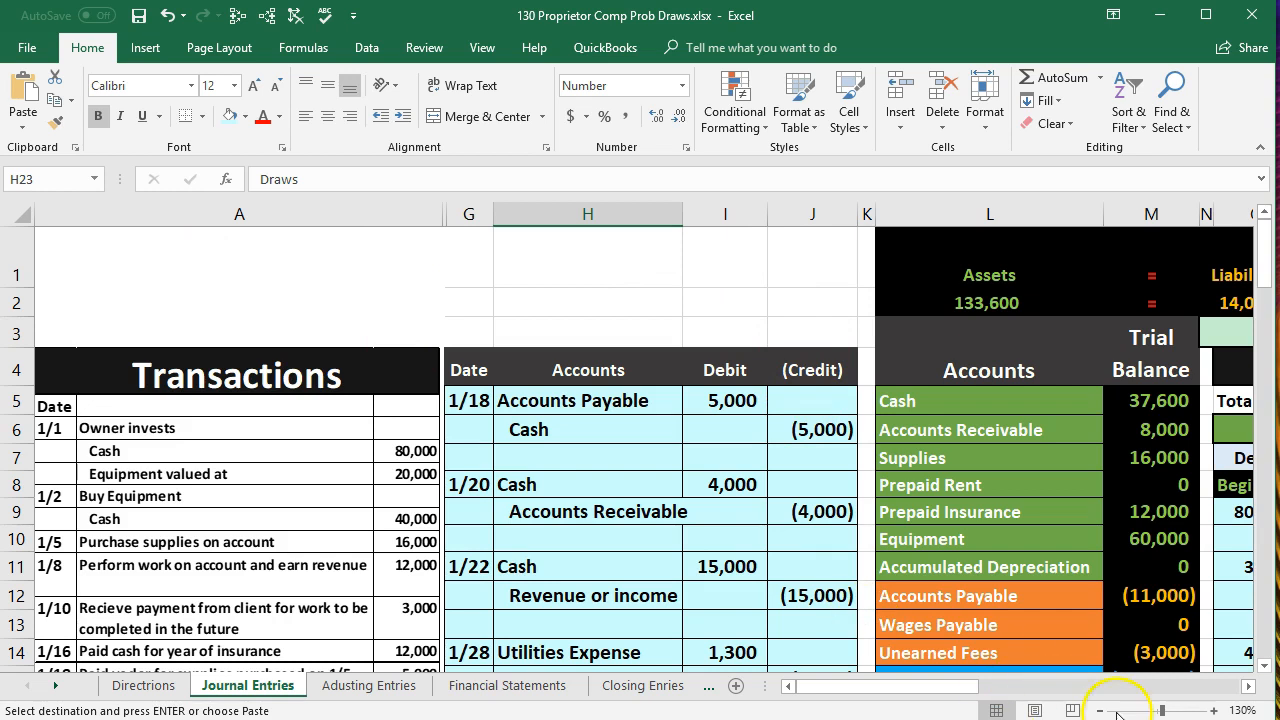
left_click(1248, 686)
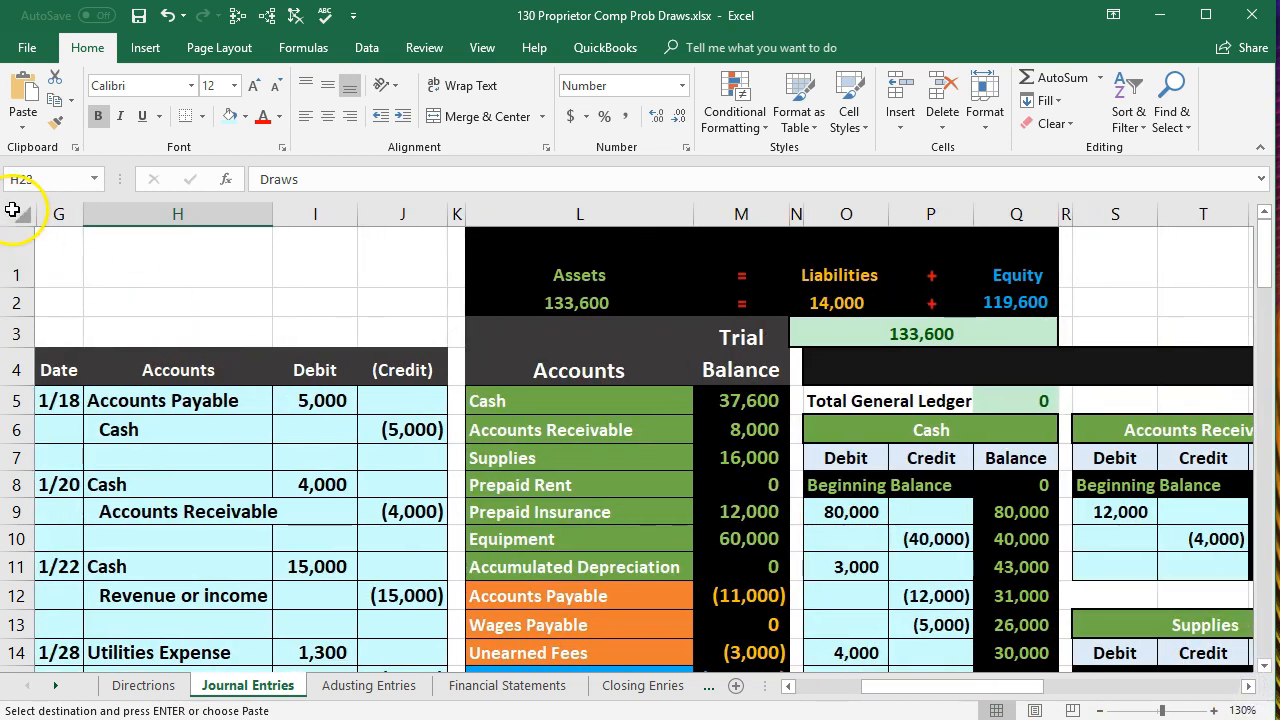
left_click(458, 260)
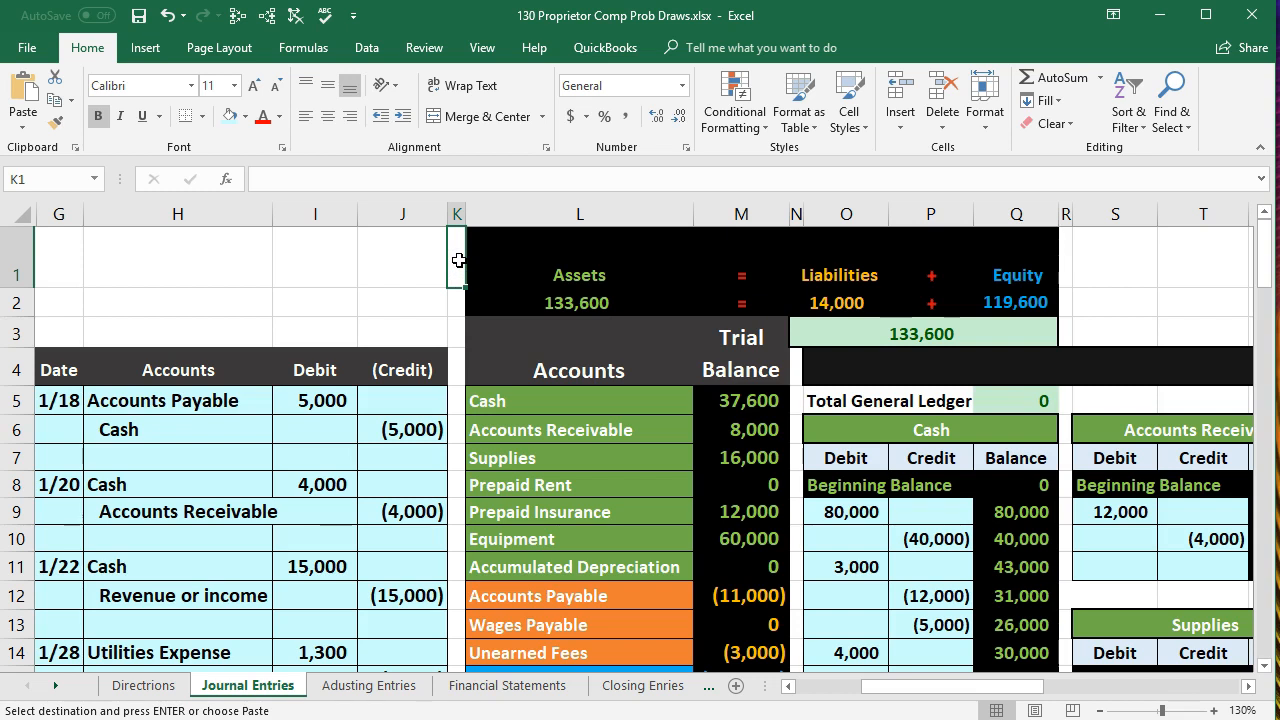
left_click(424, 47)
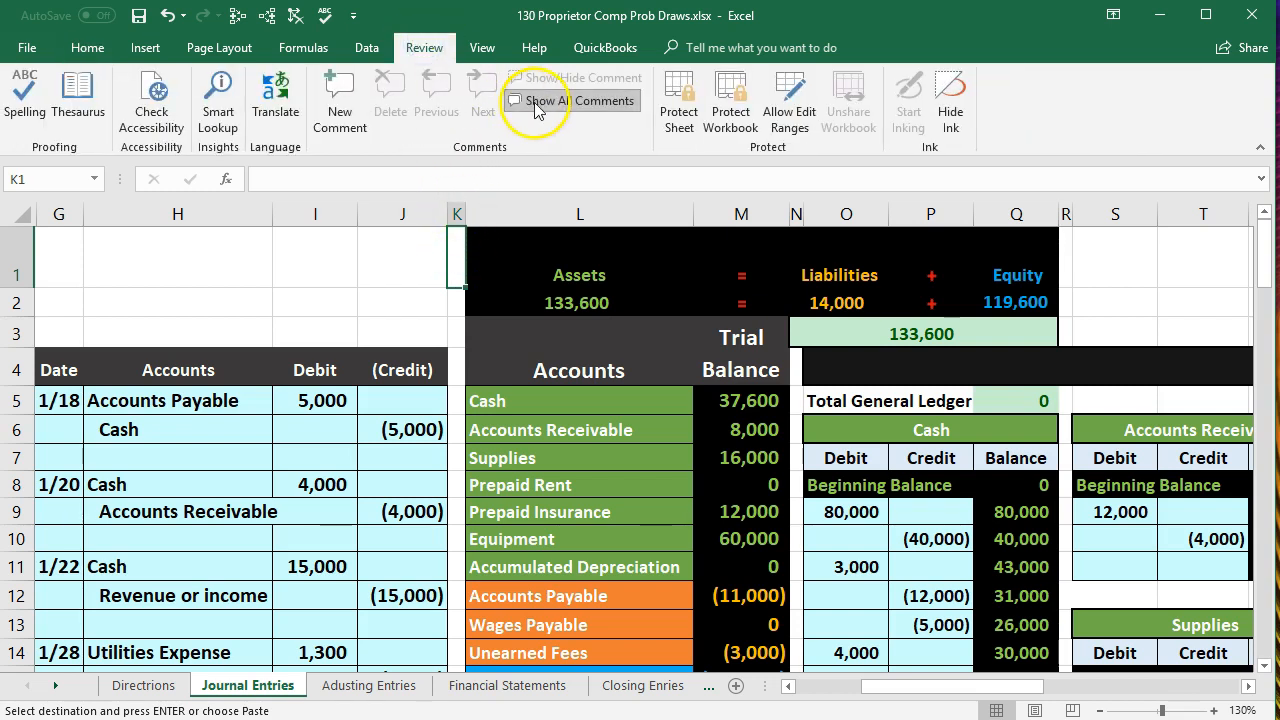
left_click(485, 49)
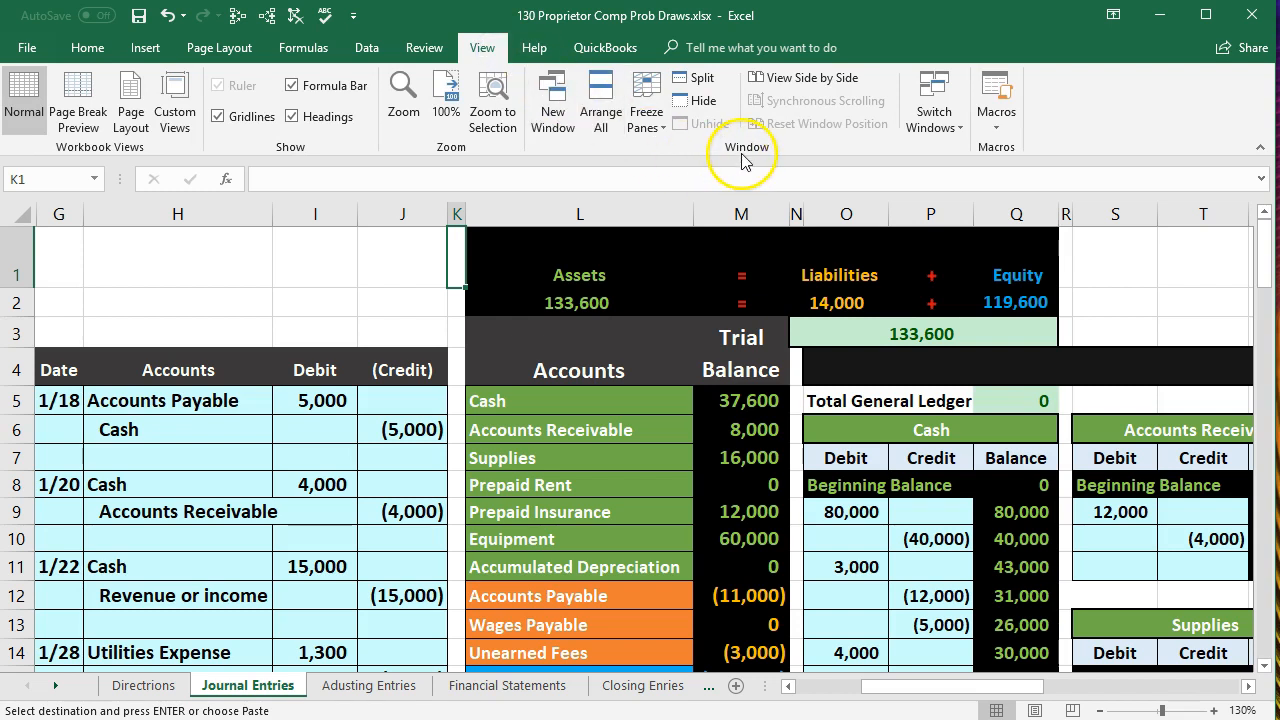
left_click(646, 118)
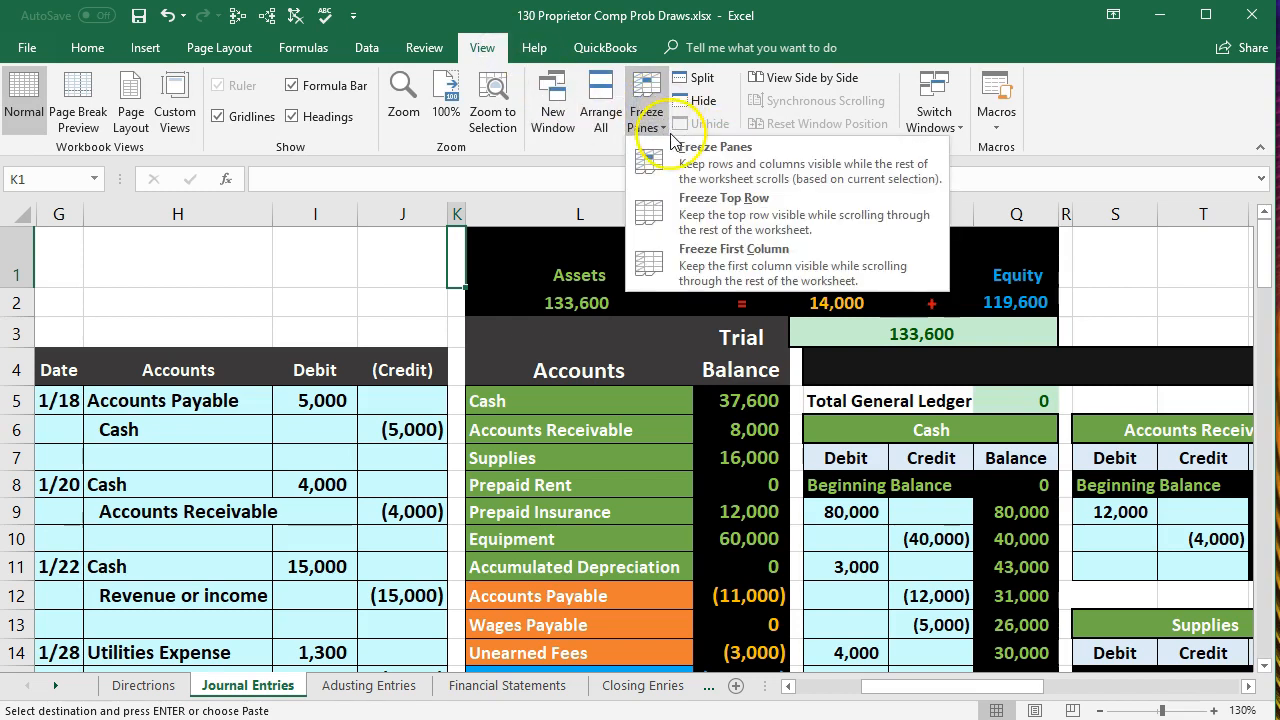
left_click(678, 150)
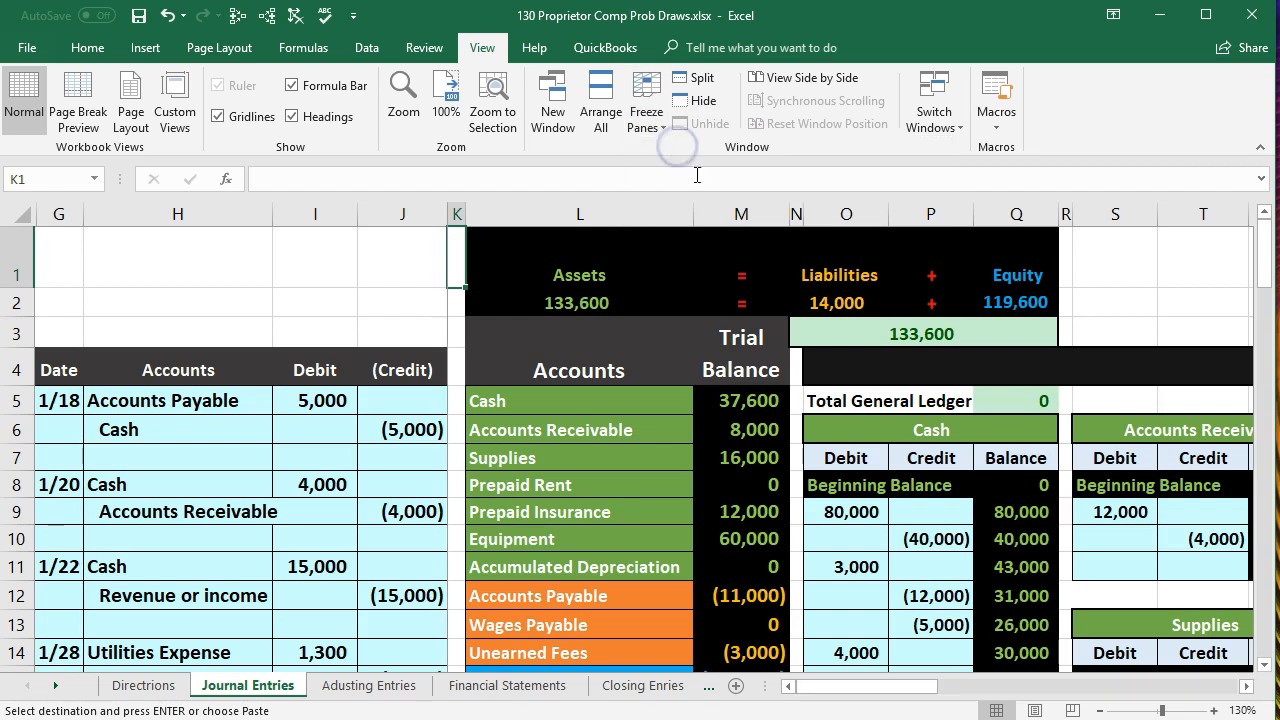
- Compare the 1/31 Draws debit line in H23:I23 with the Draws row of the trial balance in L16:M16
left_click_drag(841, 692, 809, 688)
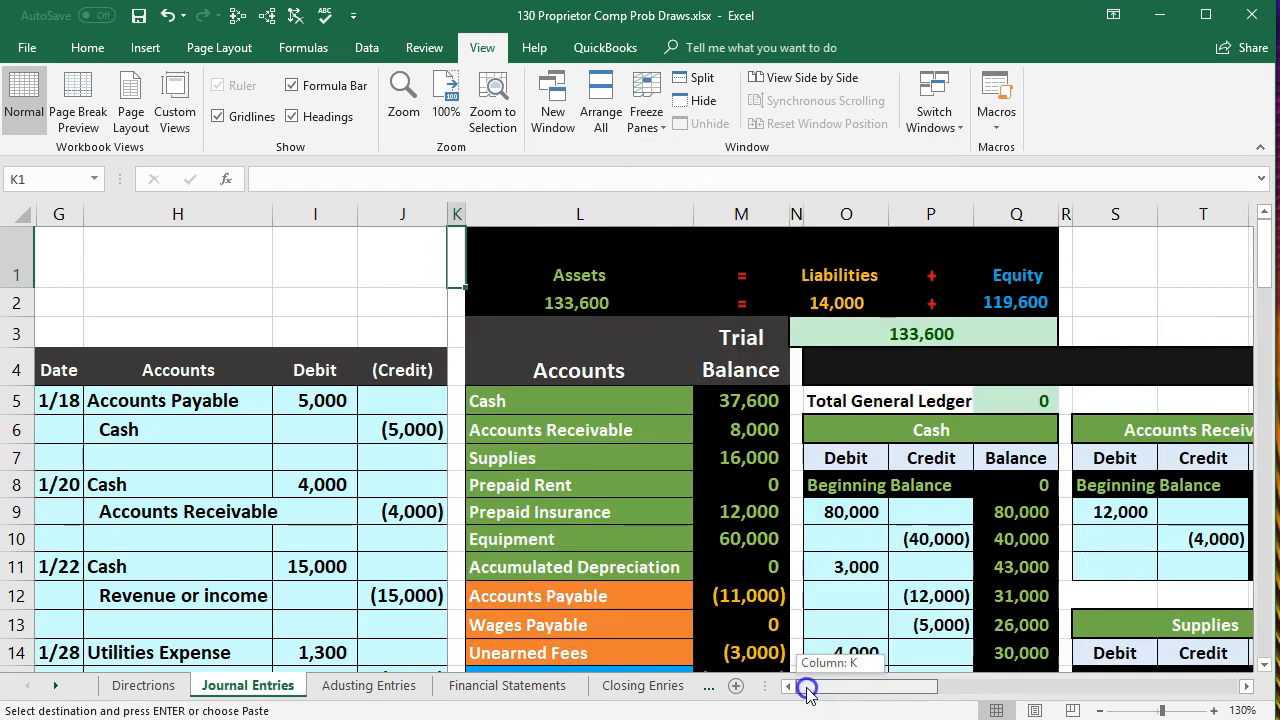
scroll(523, 523, "down", 2)
scroll(513, 555, "down", 2)
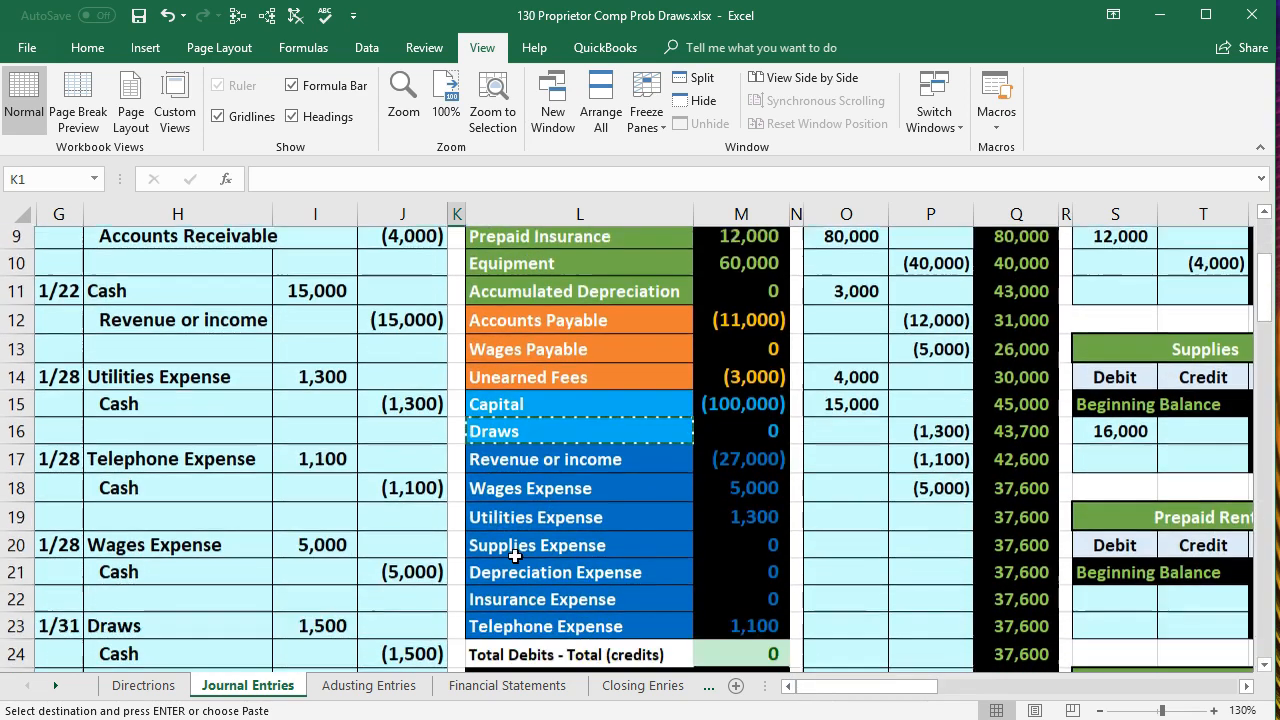
left_click(266, 524)
left_click_drag(266, 524, 314, 518)
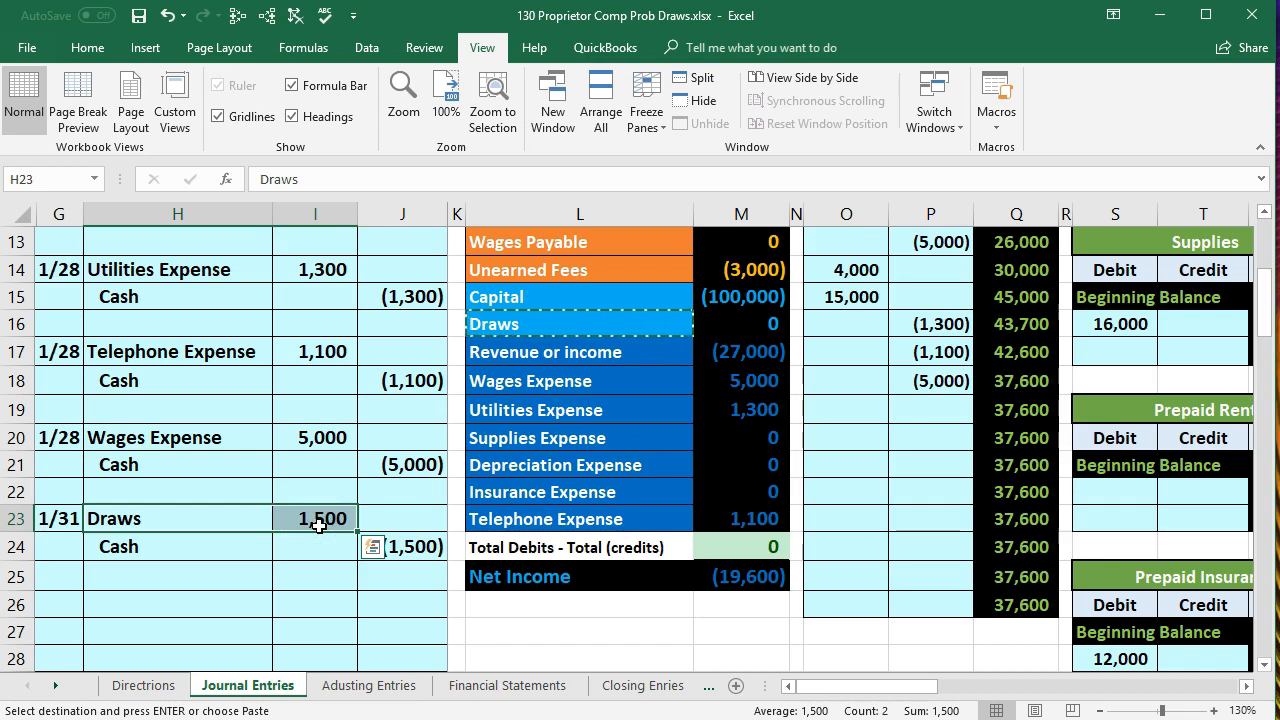
left_click_drag(530, 325, 771, 327)
scroll(808, 503, "up", 3)
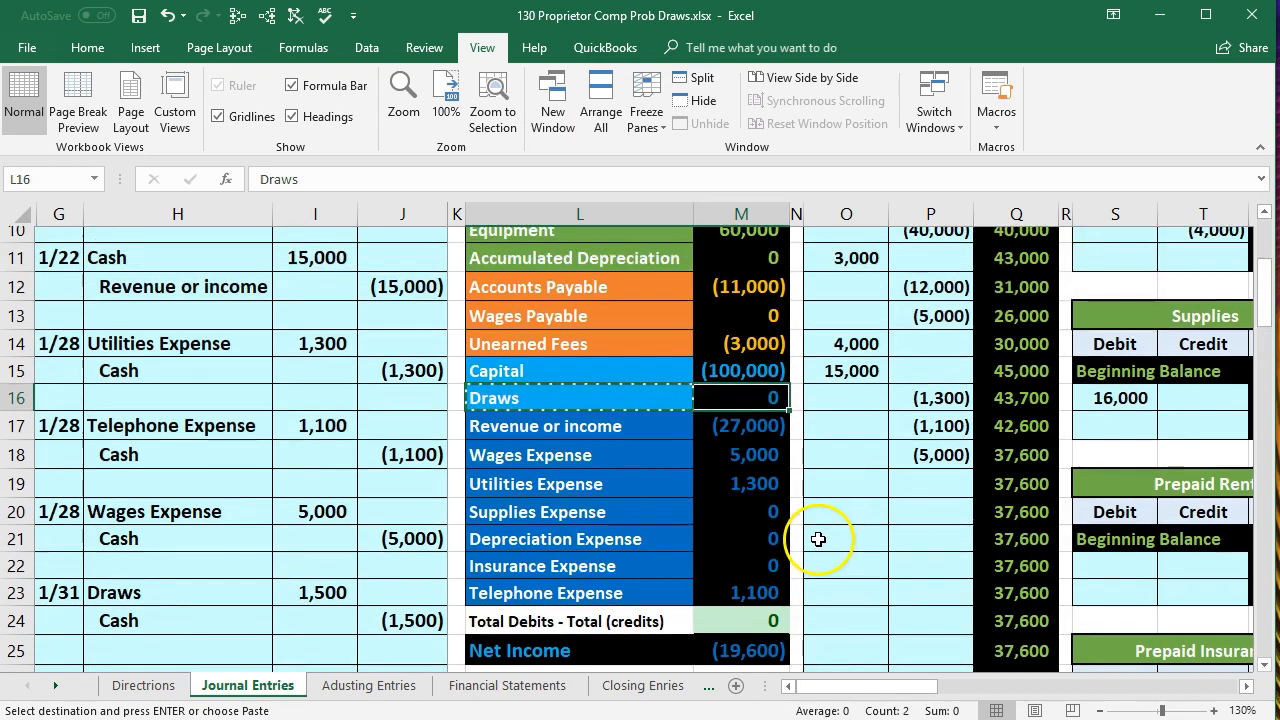
- Post the 1/31 Draws debit to the general ledger by entering the formula =I23 in AE9 of the Draws account
left_click(846, 446)
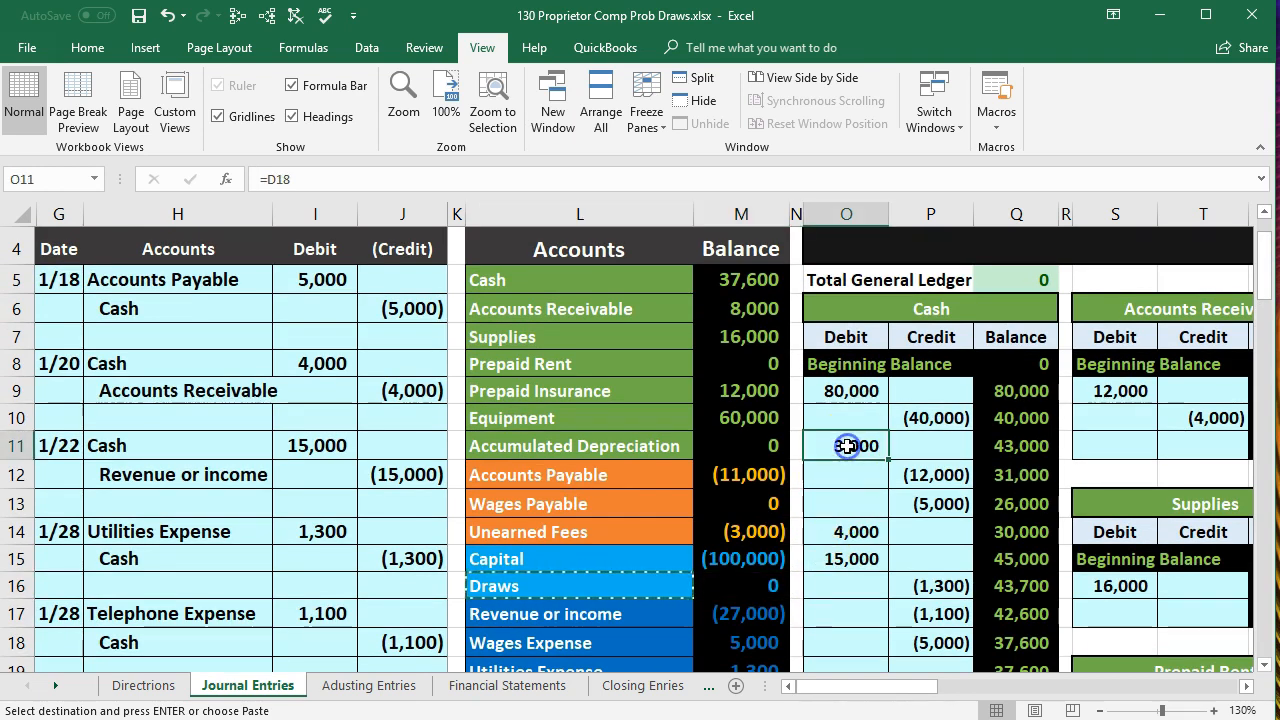
key("Right")
key("Right")
key("Right")
key("Right")
key("Right")
key("Right")
key("Right")
key("Right")
key("Right")
key("Right")
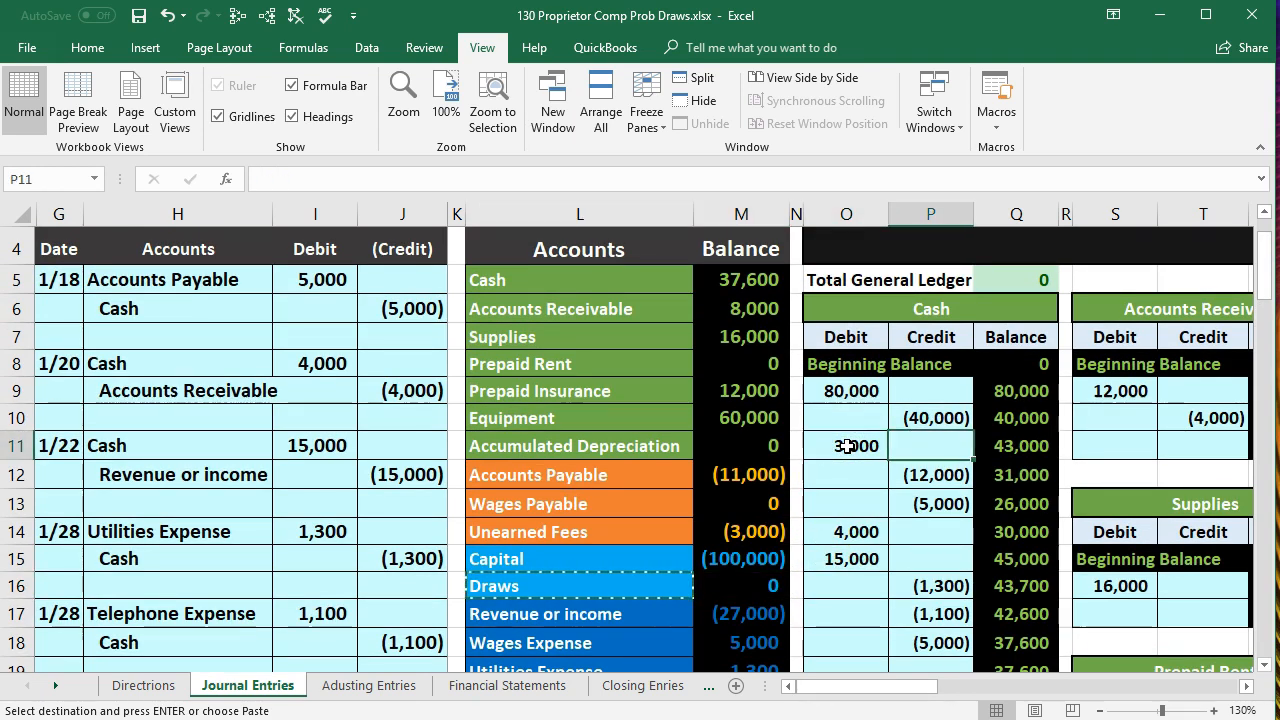
key("Right")
key("Right")
key("Right")
key("Right")
key("Right")
key("Right")
key("Right")
key("Right")
key("Right")
key("Right")
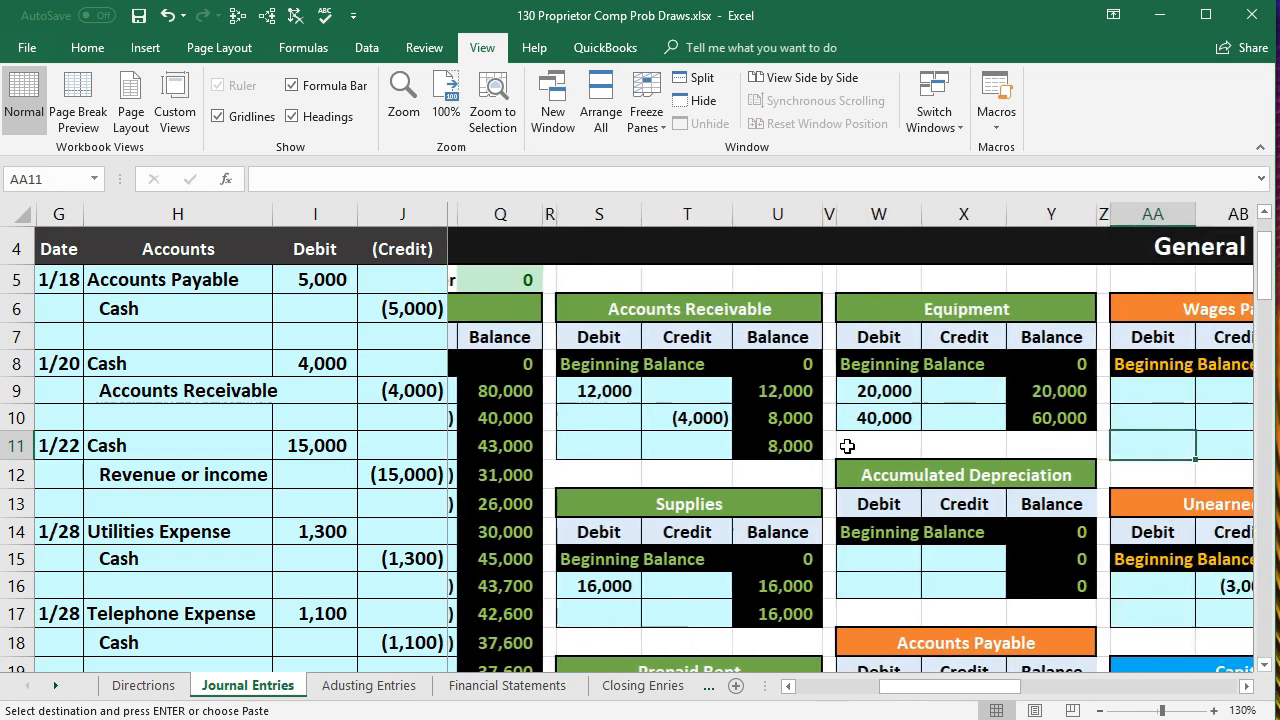
key("Right")
key("Right")
key("Right")
key("Right")
key("Right")
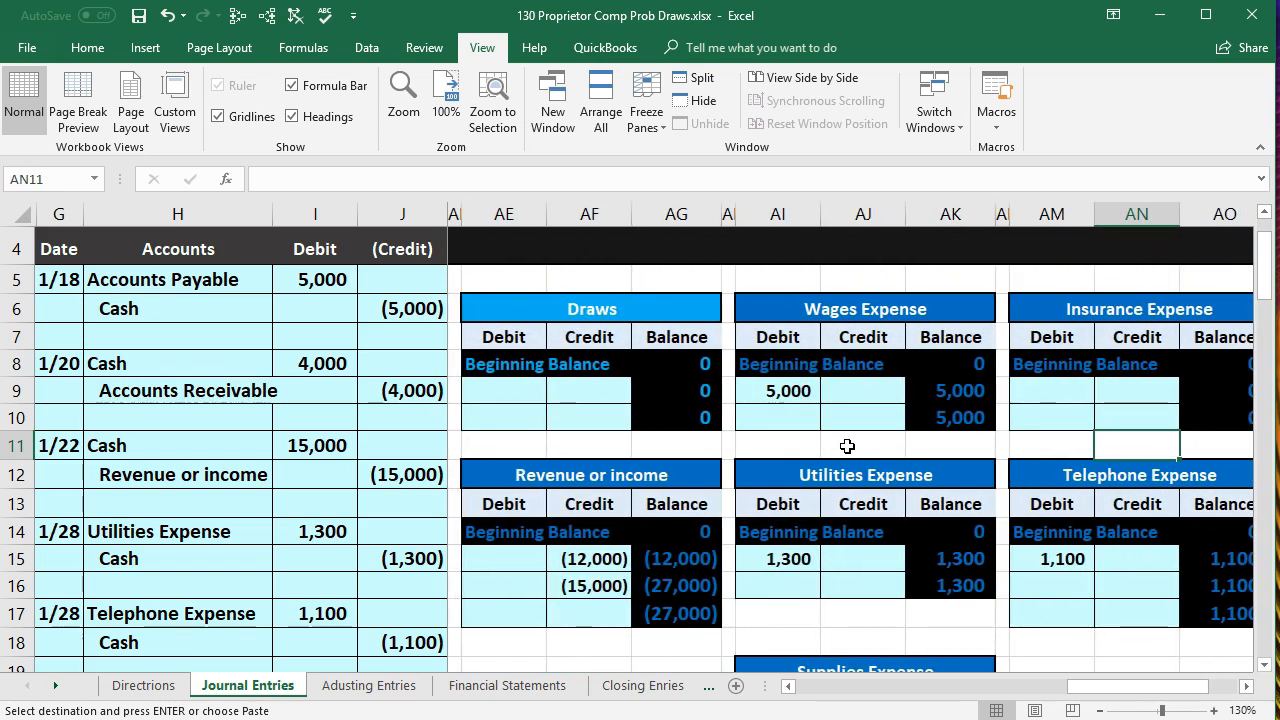
left_click(527, 391)
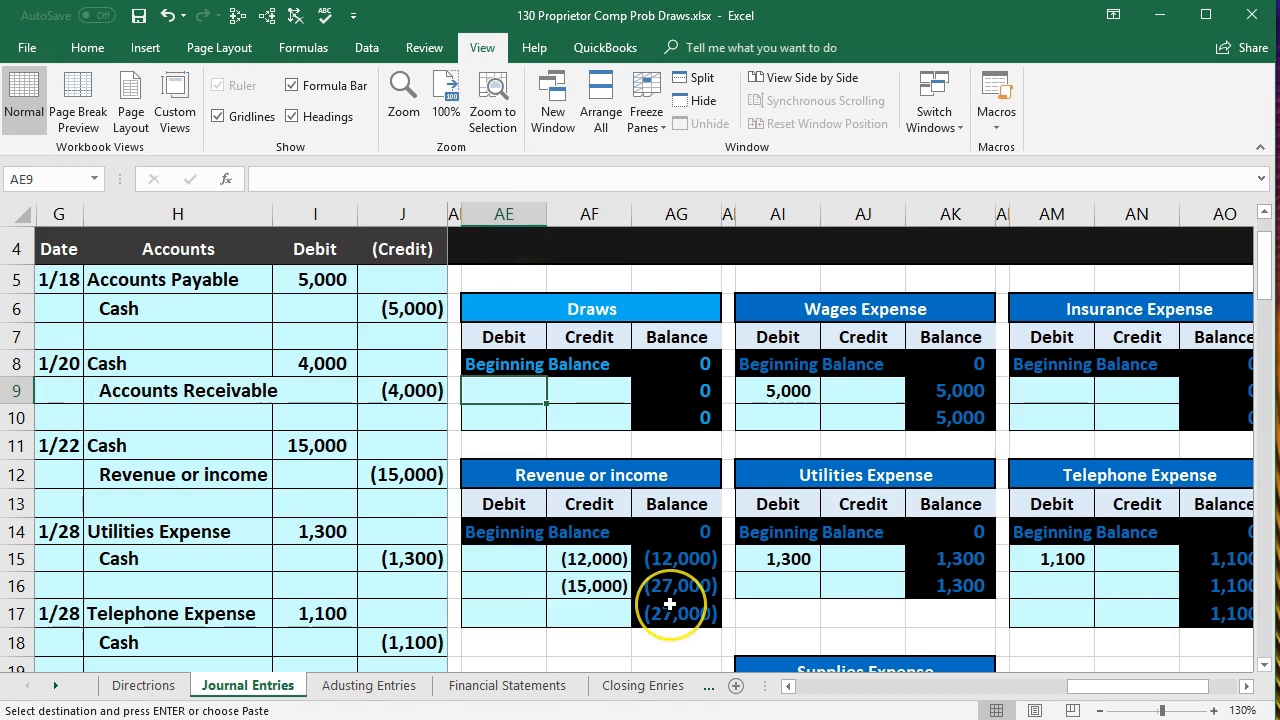
scroll(669, 602, "down", 1)
scroll(669, 602, "down", 1)
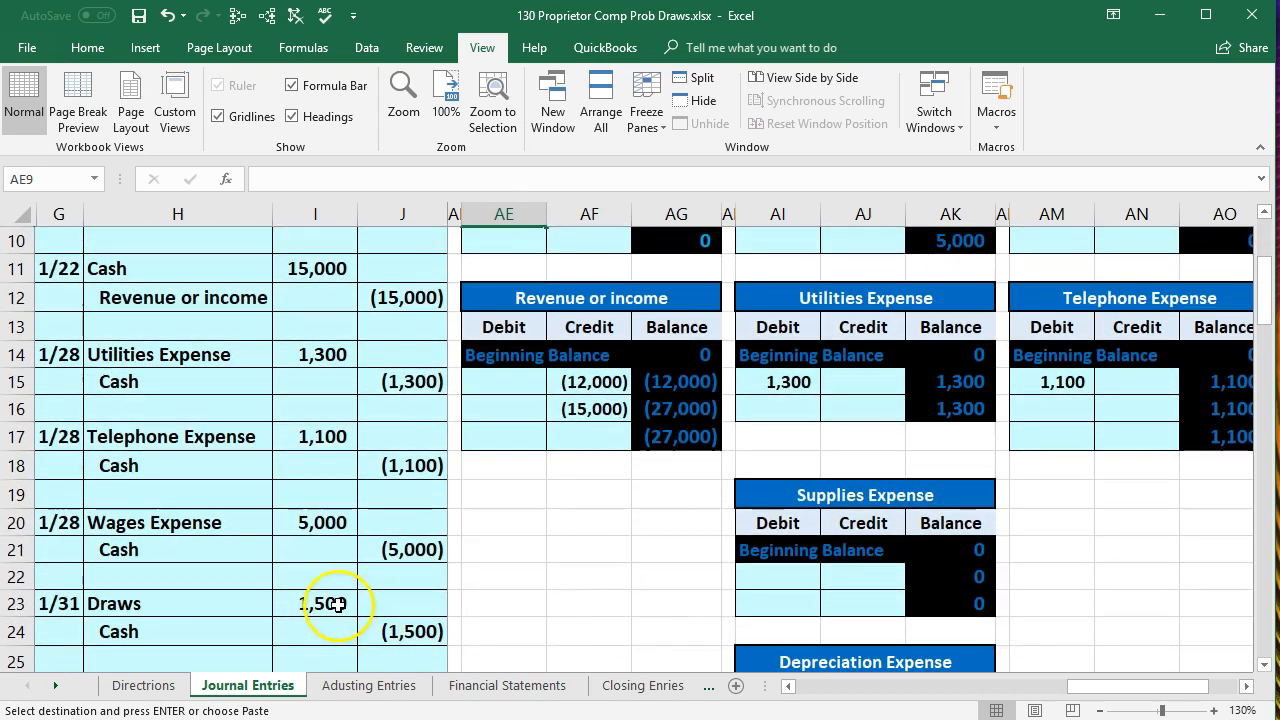
scroll(391, 380, "up", 1)
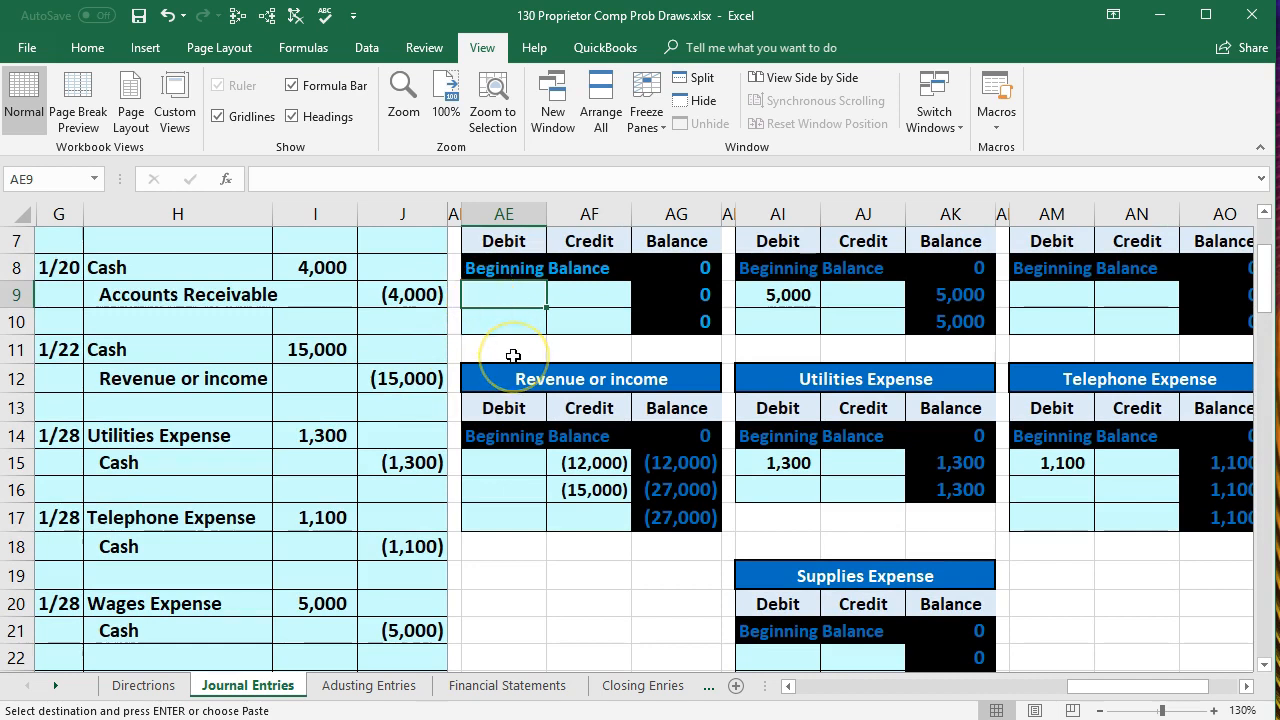
type("=")
scroll(513, 356, "down", 1)
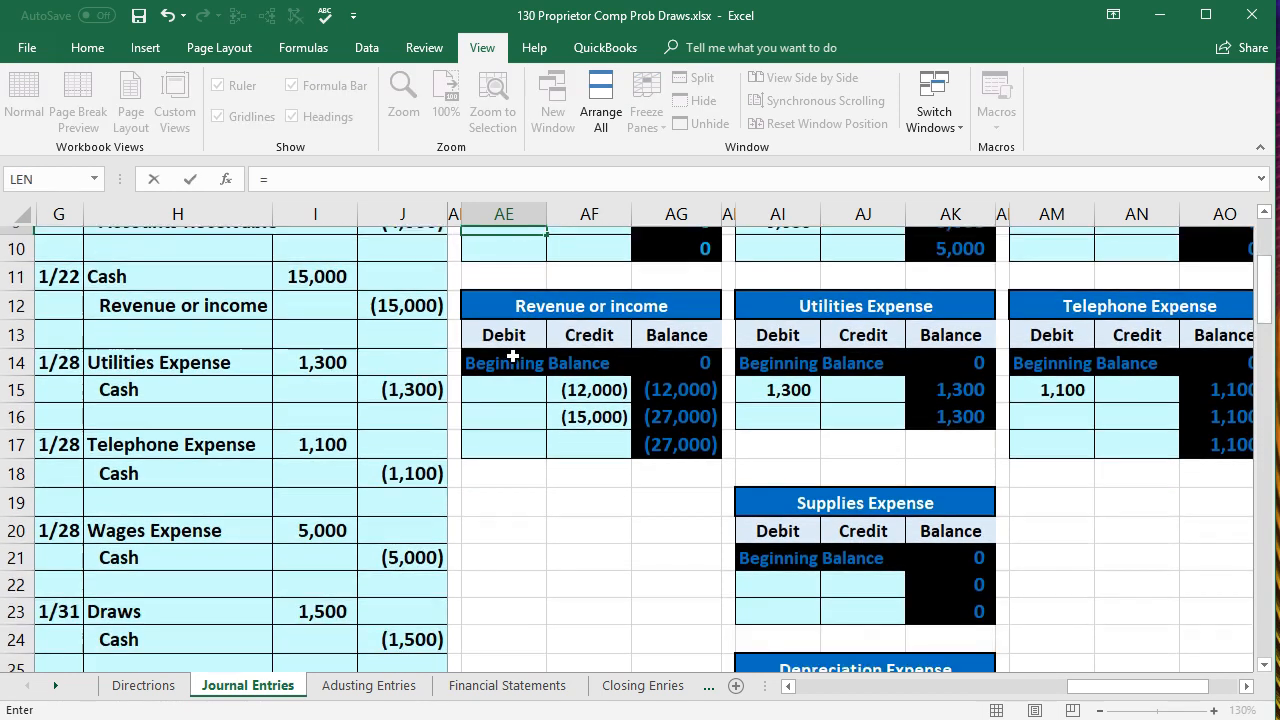
left_click(318, 604)
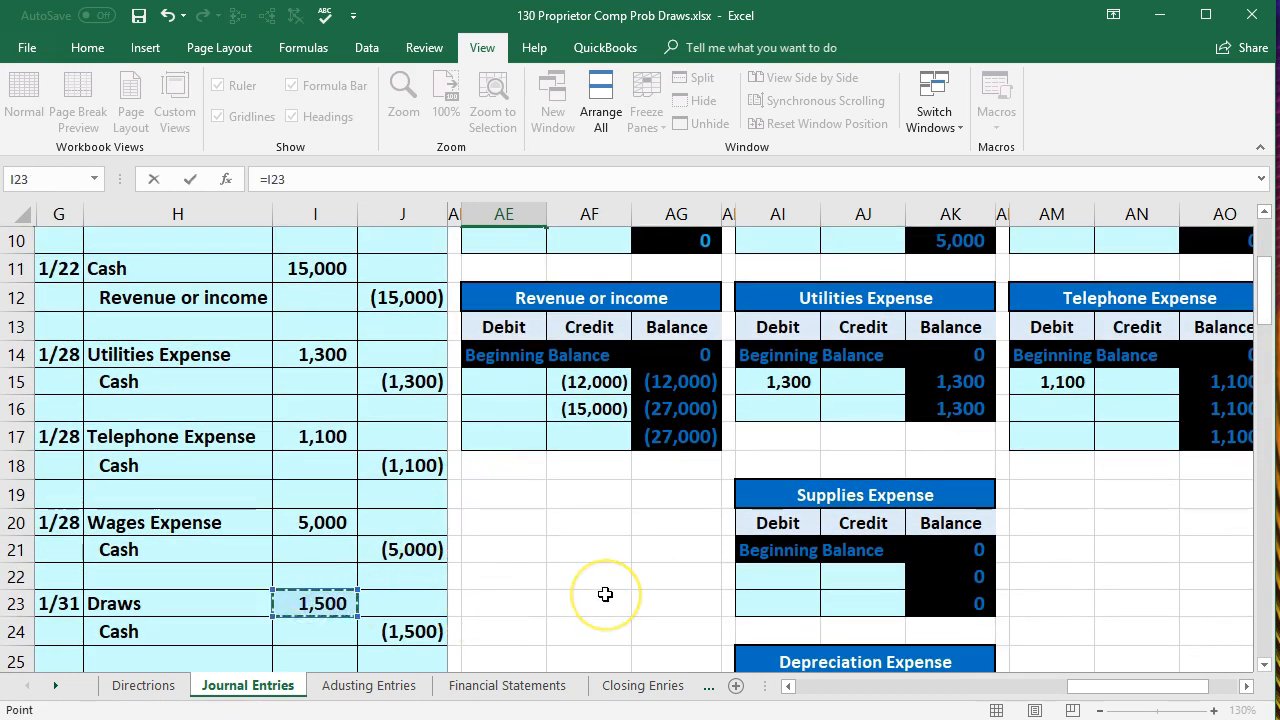
key("Return")
- Trace the dependents of the Draws ledger's ending balance in AG10 and follow the arrows back to the trial balance
scroll(605, 594, "up", 2)
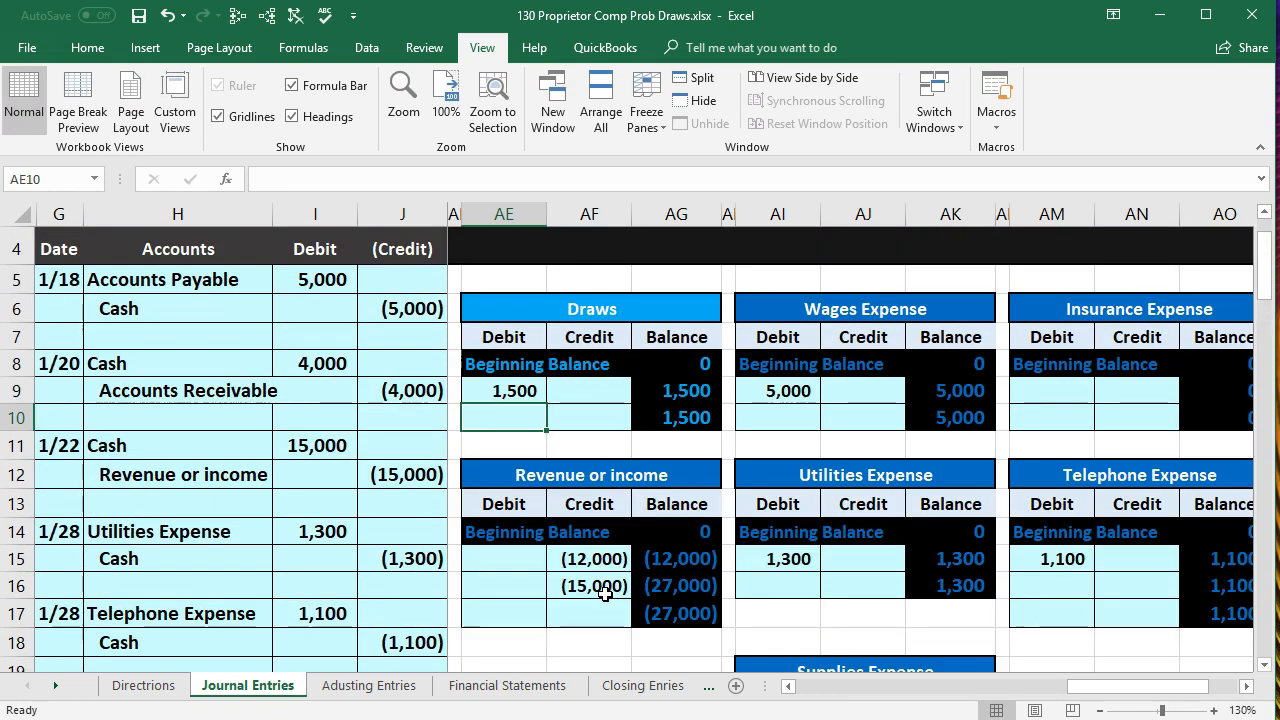
left_click(680, 417)
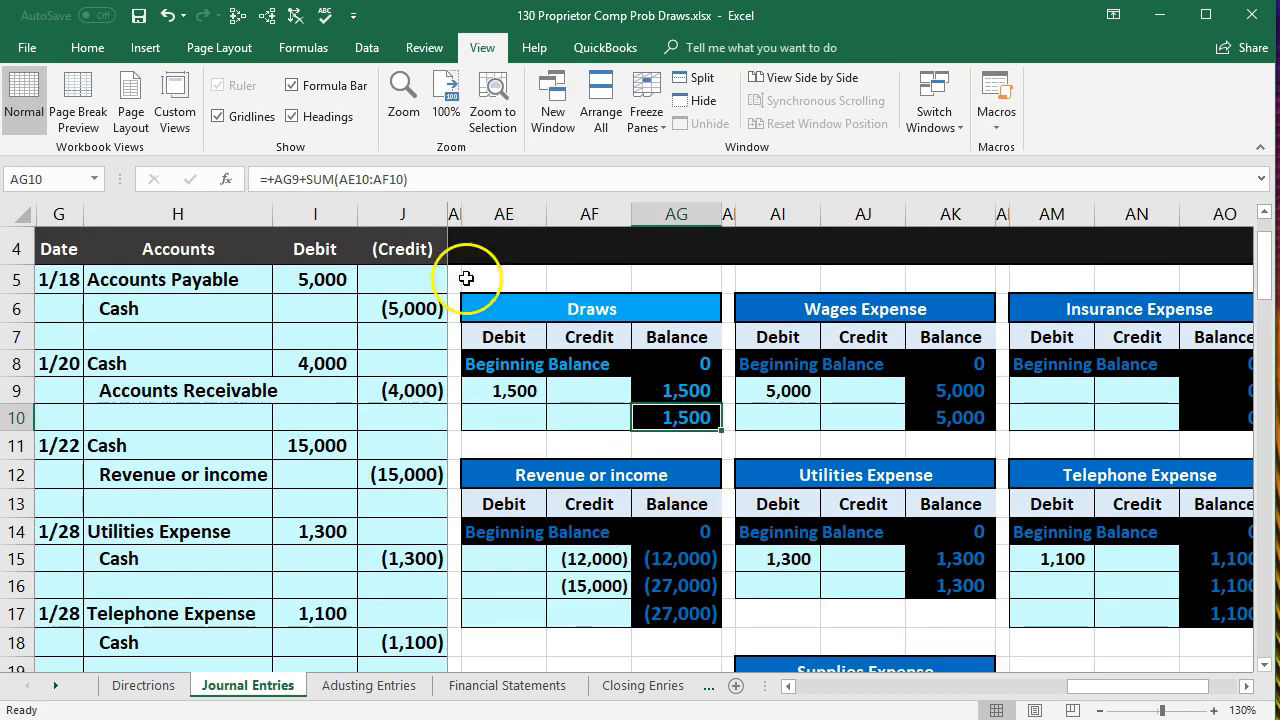
left_click(267, 15)
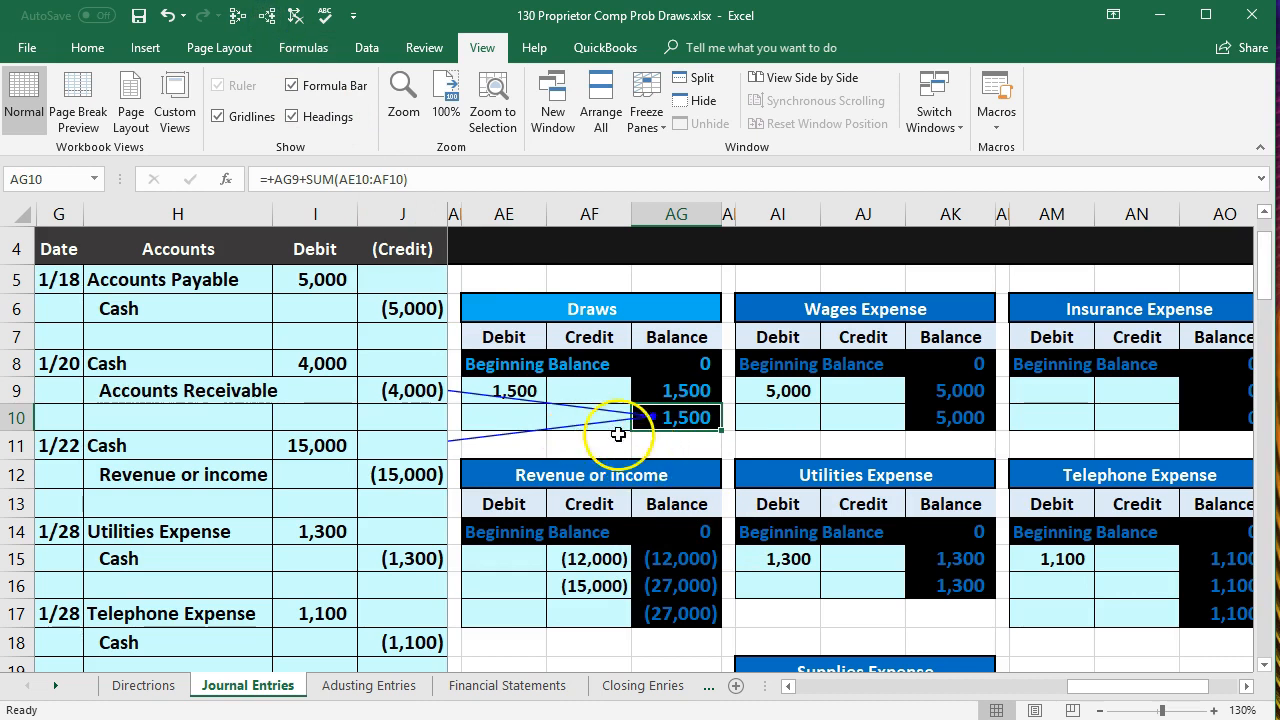
left_click(428, 363)
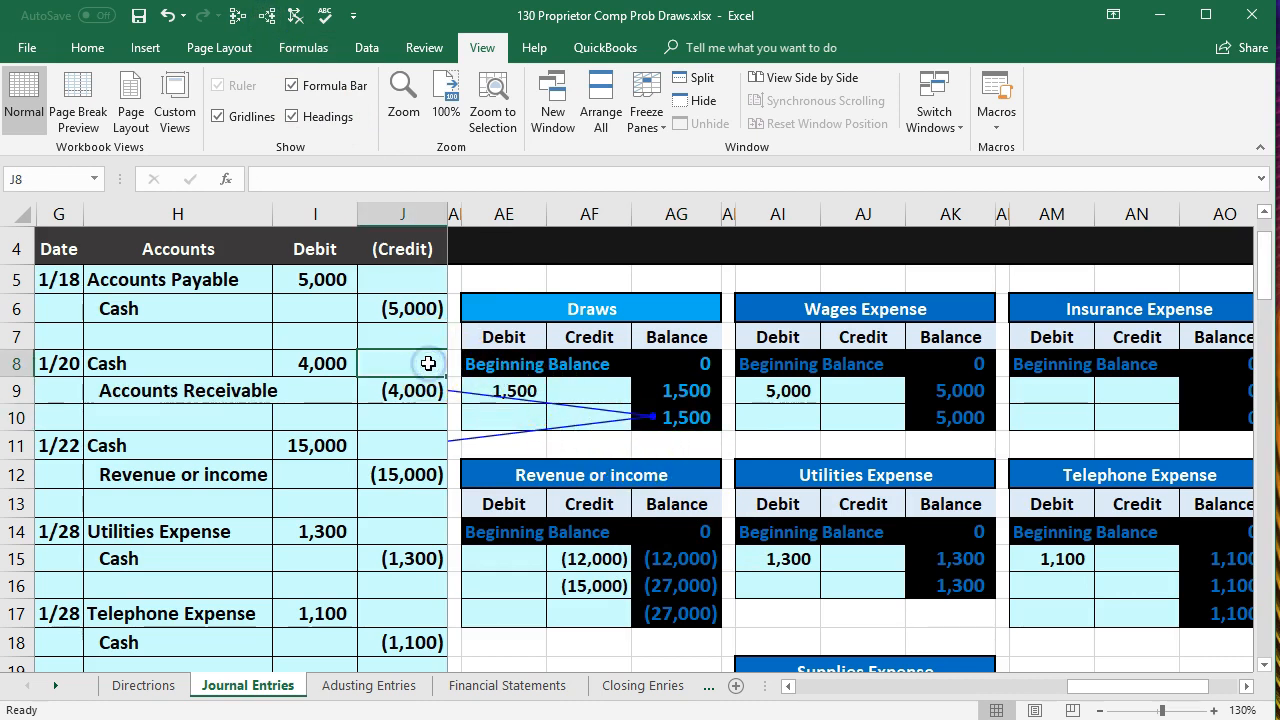
scroll(428, 363, "left", 10)
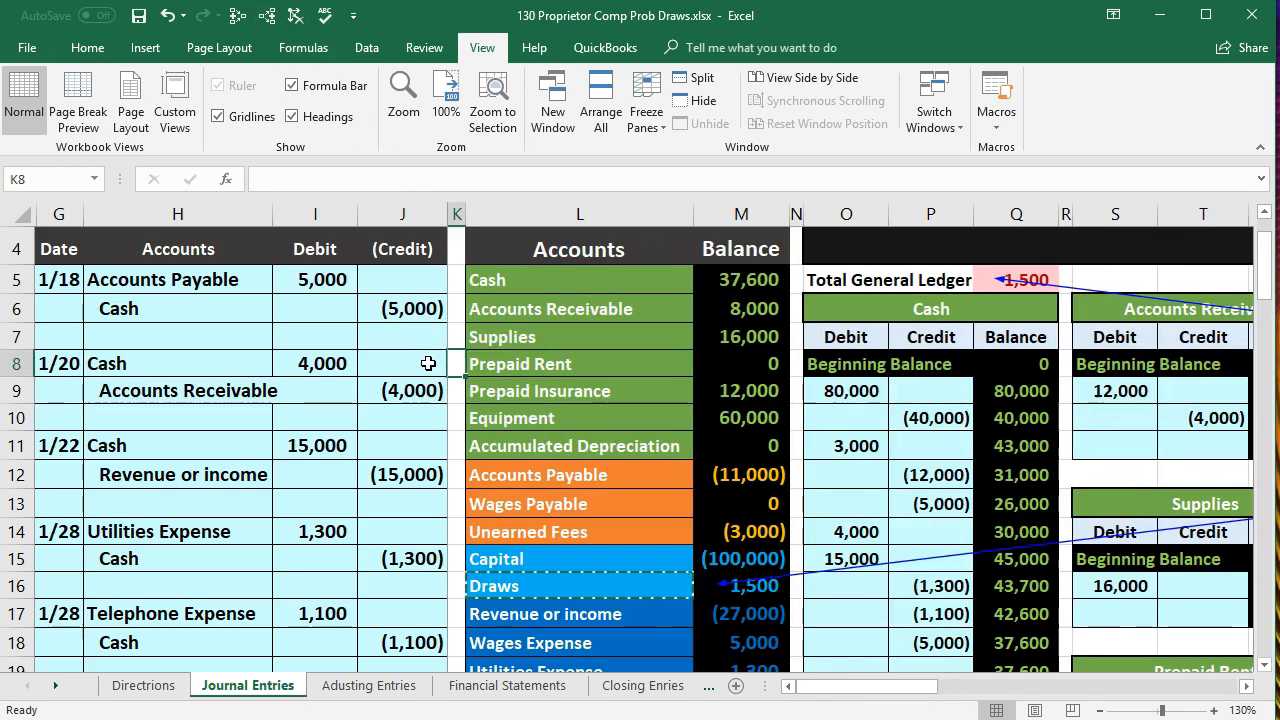
- Check the Draws balance in M16, the sum of Capital and Draws in M15:M16, and the trial balance's debit-credit difference
left_click(765, 590)
scroll(768, 595, "down", 1)
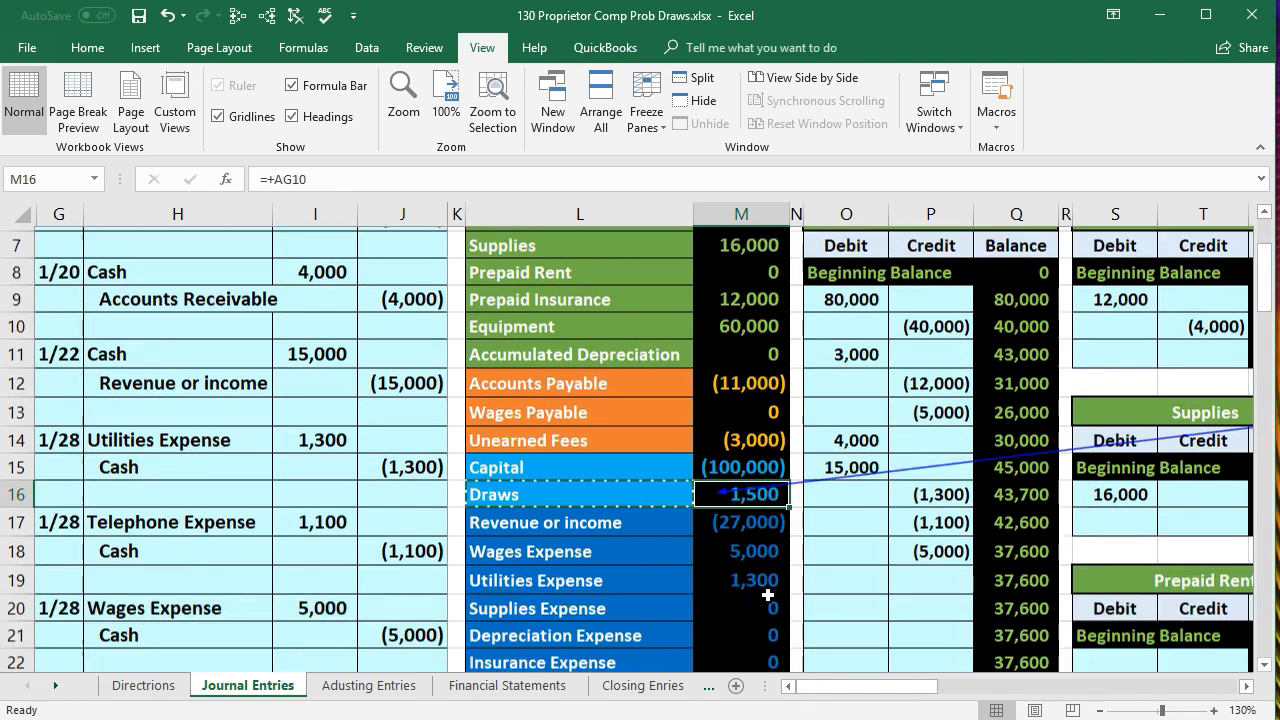
left_click_drag(737, 465, 734, 484)
left_click(970, 712)
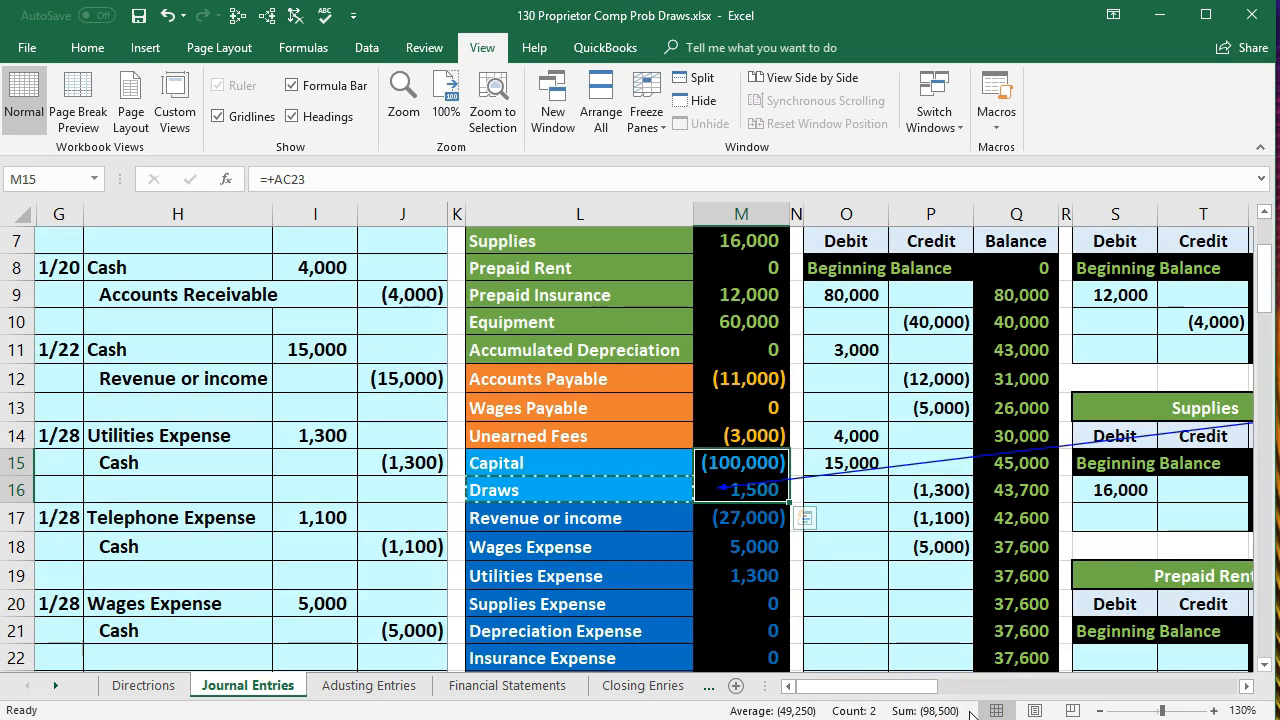
scroll(930, 640, "down", 2)
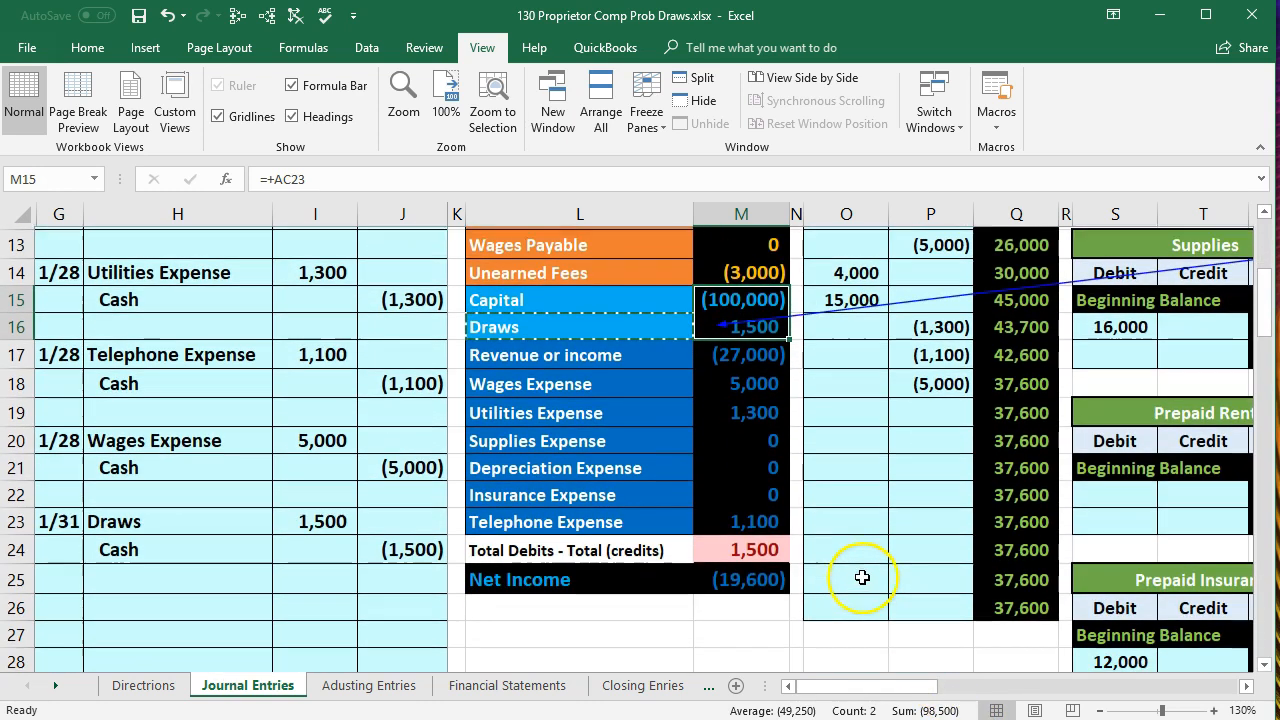
- Inspect the Net Income formula in M25 and compare the 1/31 Cash credit line in H24:J24 with the trial balance's Cash row
double_click(750, 574)
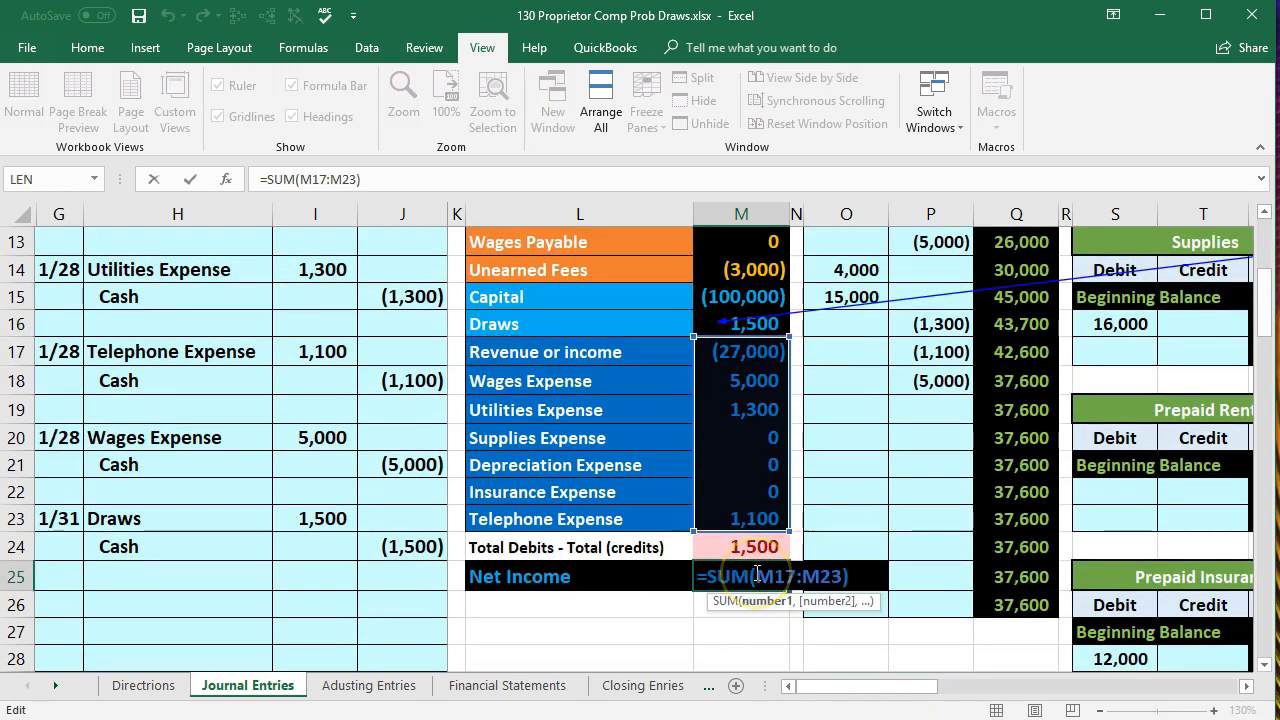
key("Return")
left_click_drag(240, 548, 372, 548)
scroll(486, 557, "up", 2)
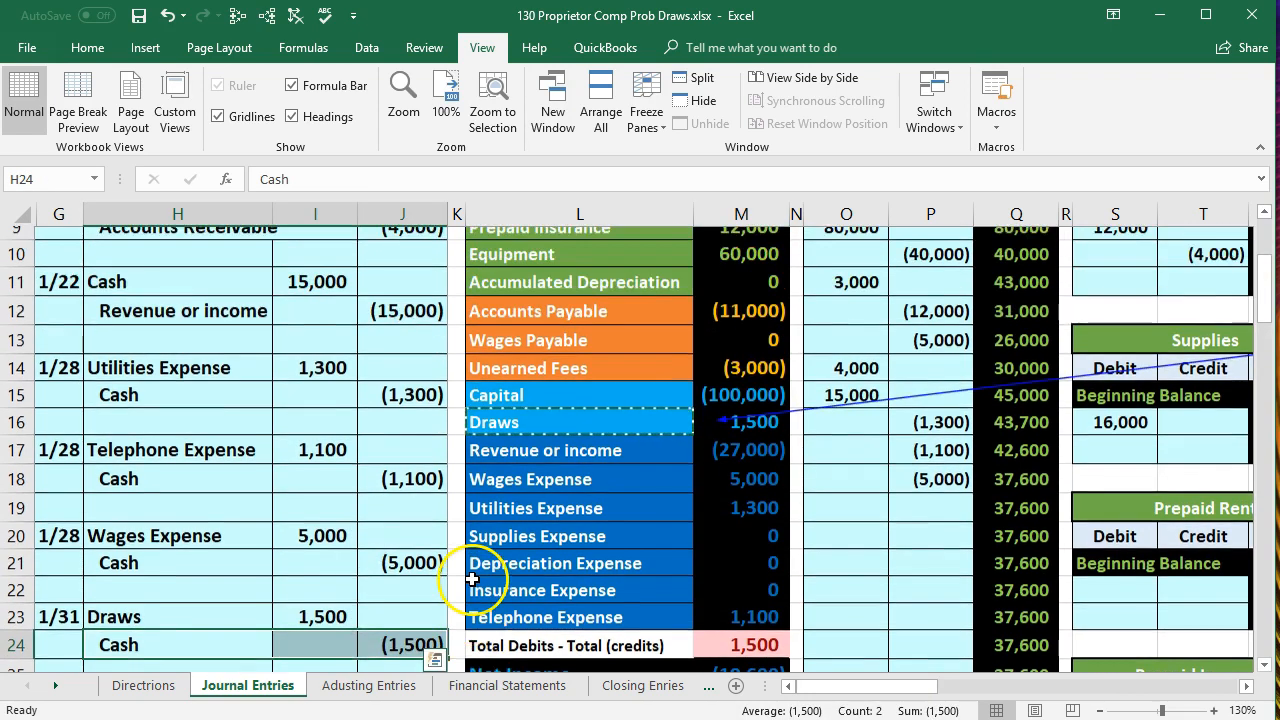
scroll(580, 388, "up", 2)
left_click(619, 402)
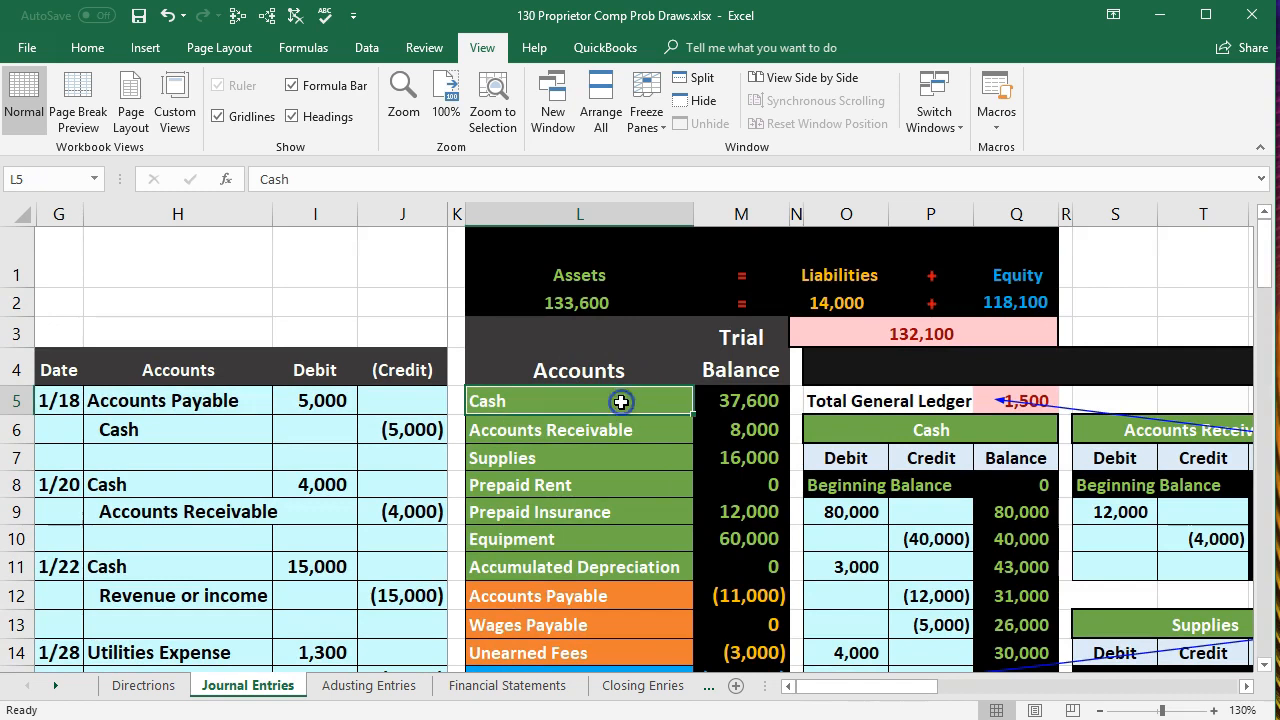
- Remove the tracing arrows from the Journal Entries sheet and bring up the Cash ledger account
key("Right")
key("Right")
key("Right")
key("Right")
key("Right")
key("Right")
key("Right")
key("Right")
key("Right")
key("Right")
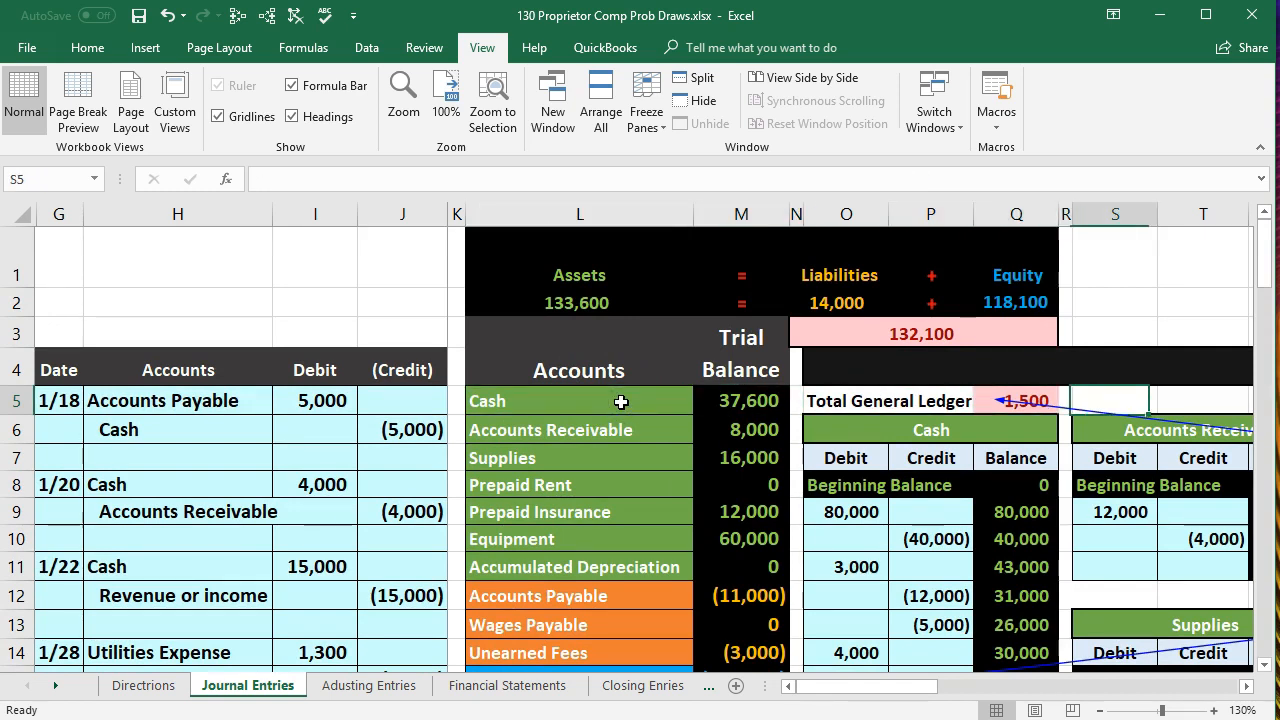
key("Right")
key("Right")
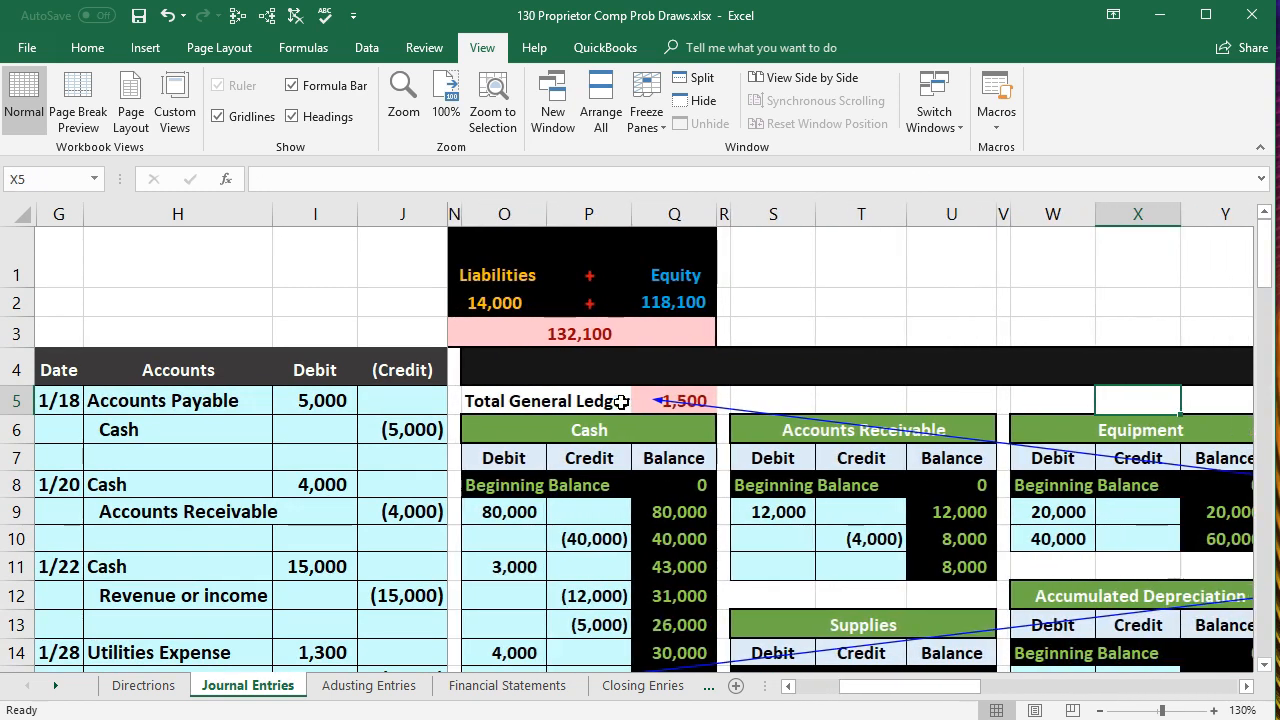
left_click(295, 15)
- Post the 1/31 Cash credit to the general ledger by entering the formula =J24 in P19 of the Cash account
scroll(543, 517, "down", 2)
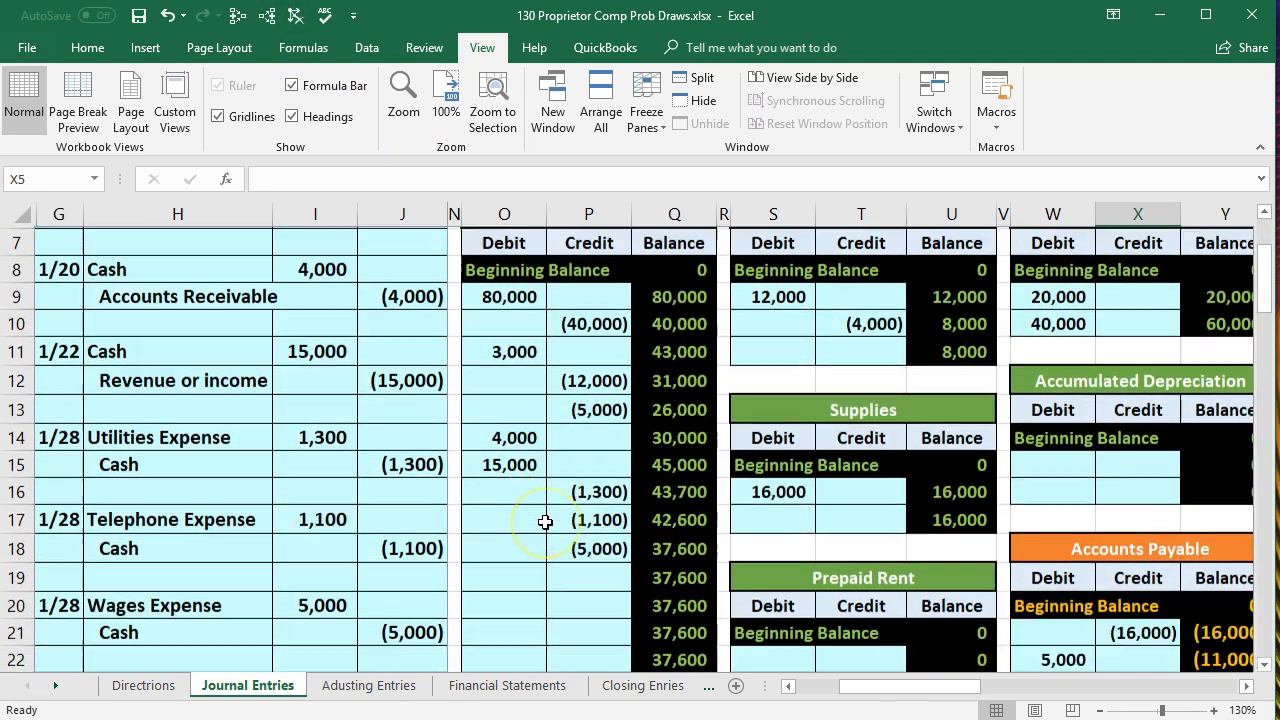
scroll(555, 495, "up", 1)
left_click(535, 314)
scroll(543, 390, "down", 3)
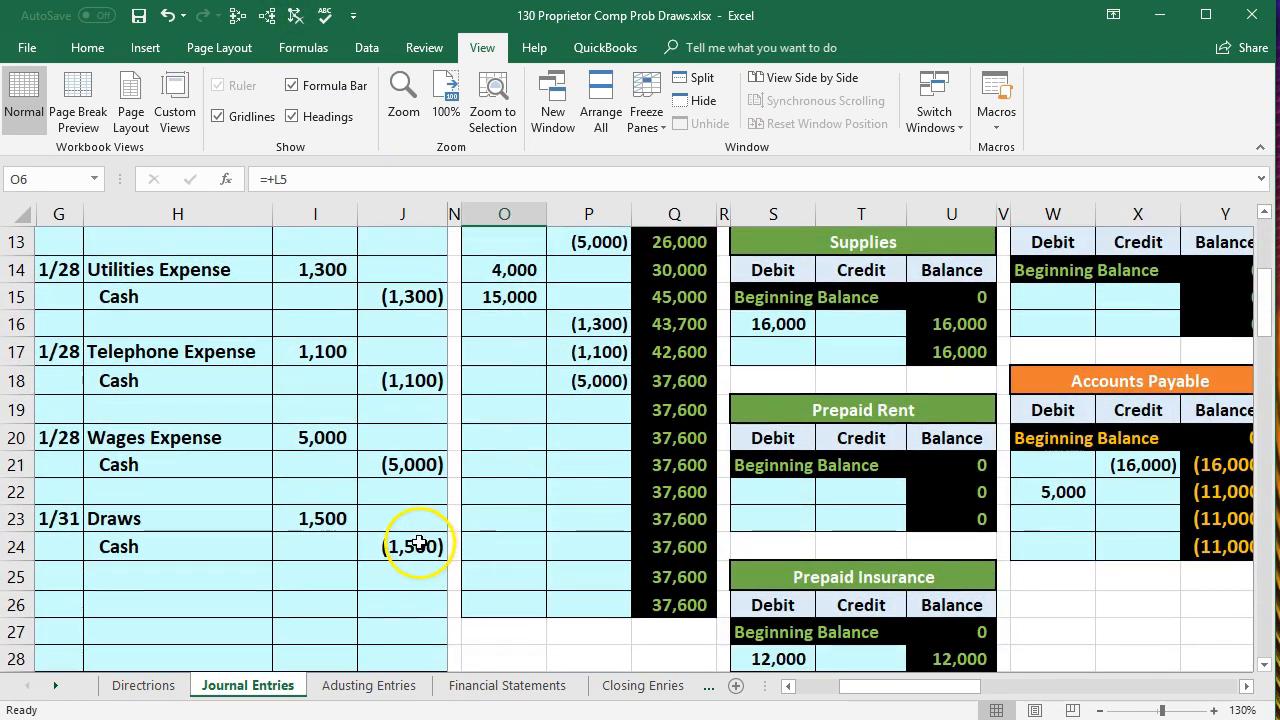
left_click(578, 405)
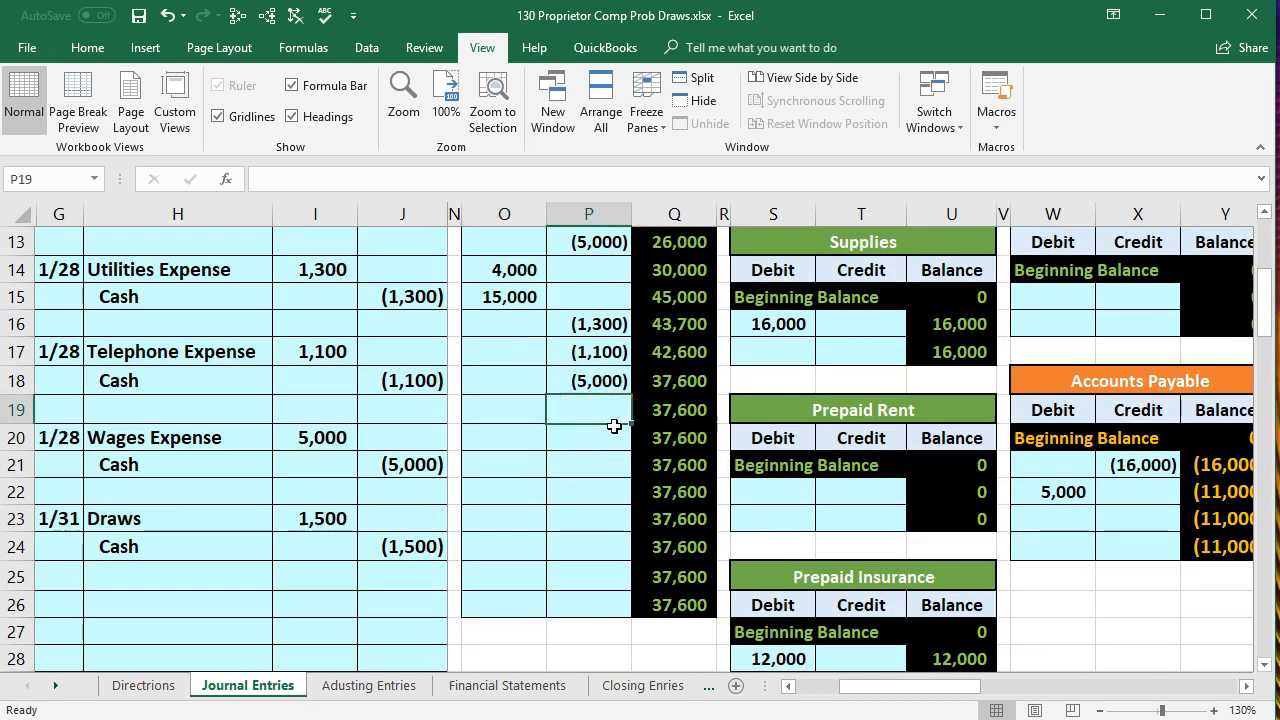
type("=")
left_click(420, 545)
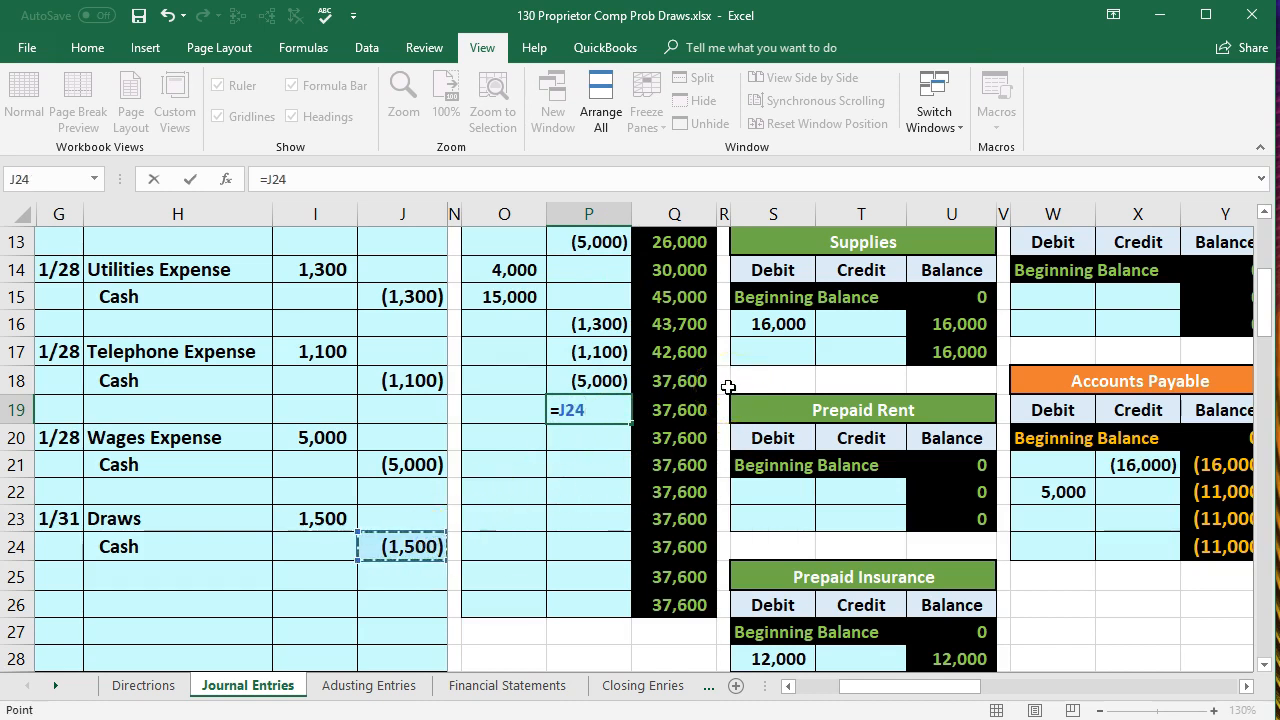
key("Return")
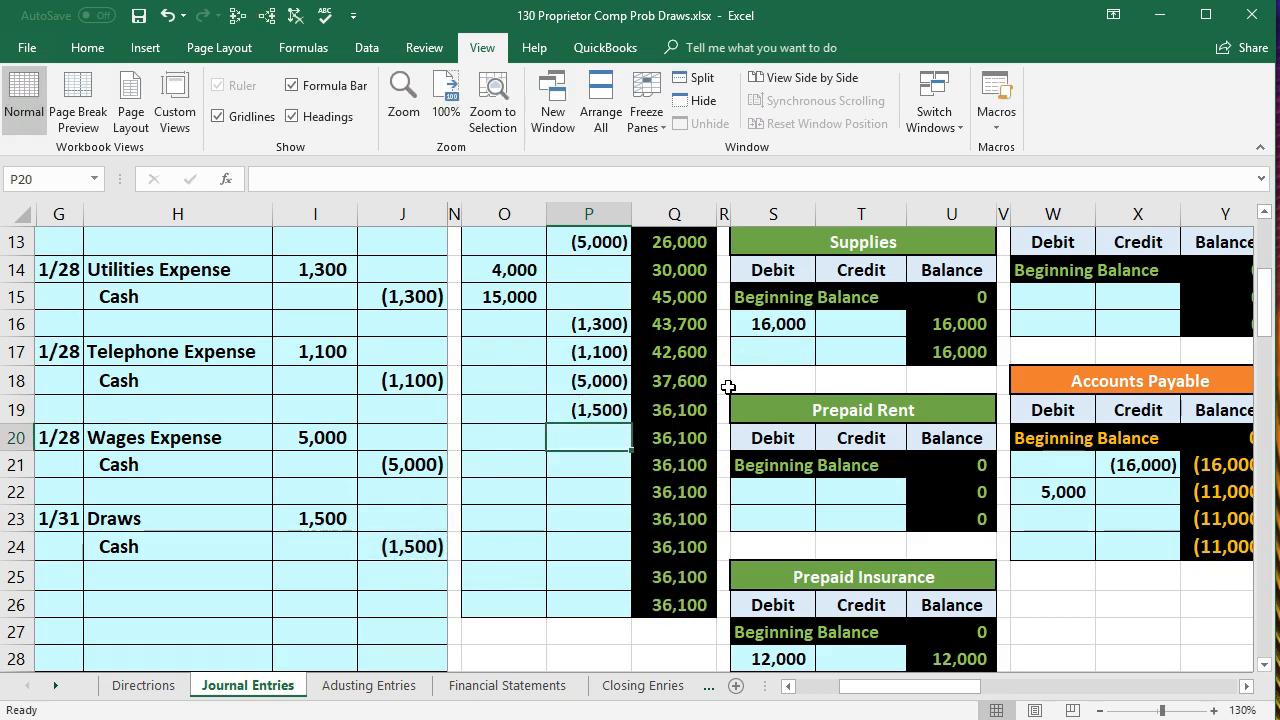
left_click(725, 400)
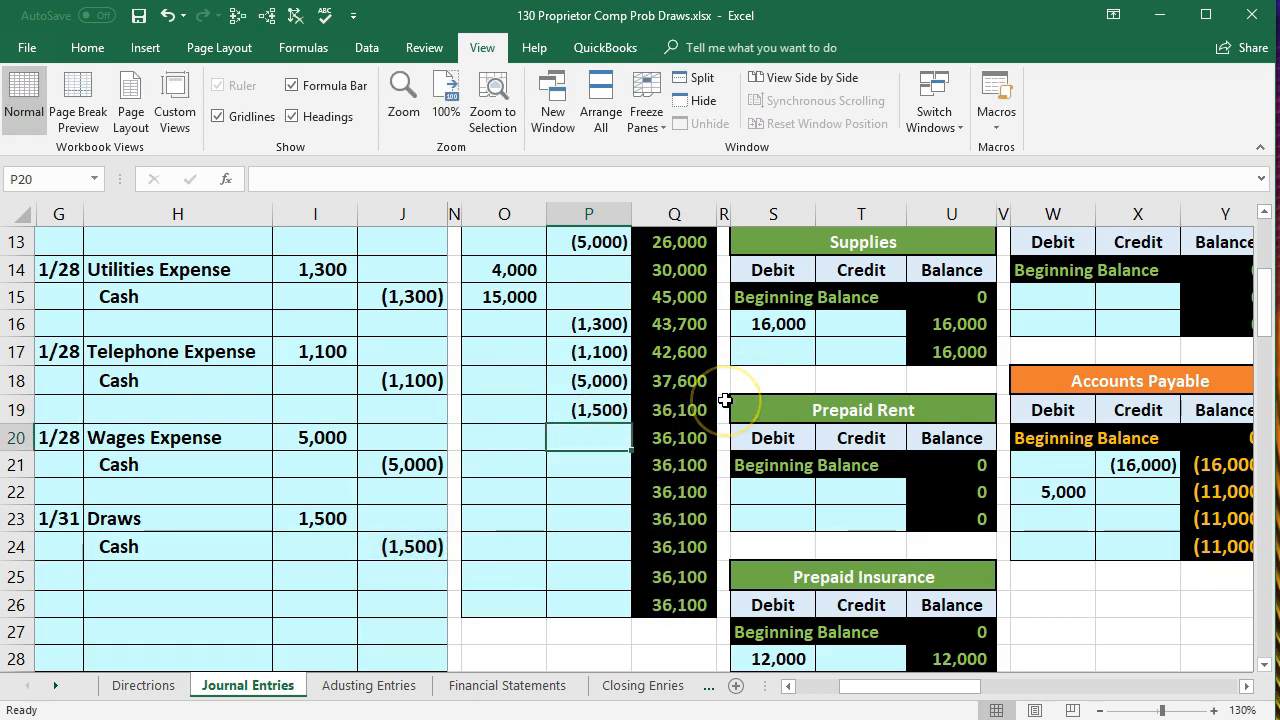
- Check the trial balance's Cash balance in M5 and its debit-credit difference in M24
key("Left")
key("Left")
key("Left")
key("Left")
key("Left")
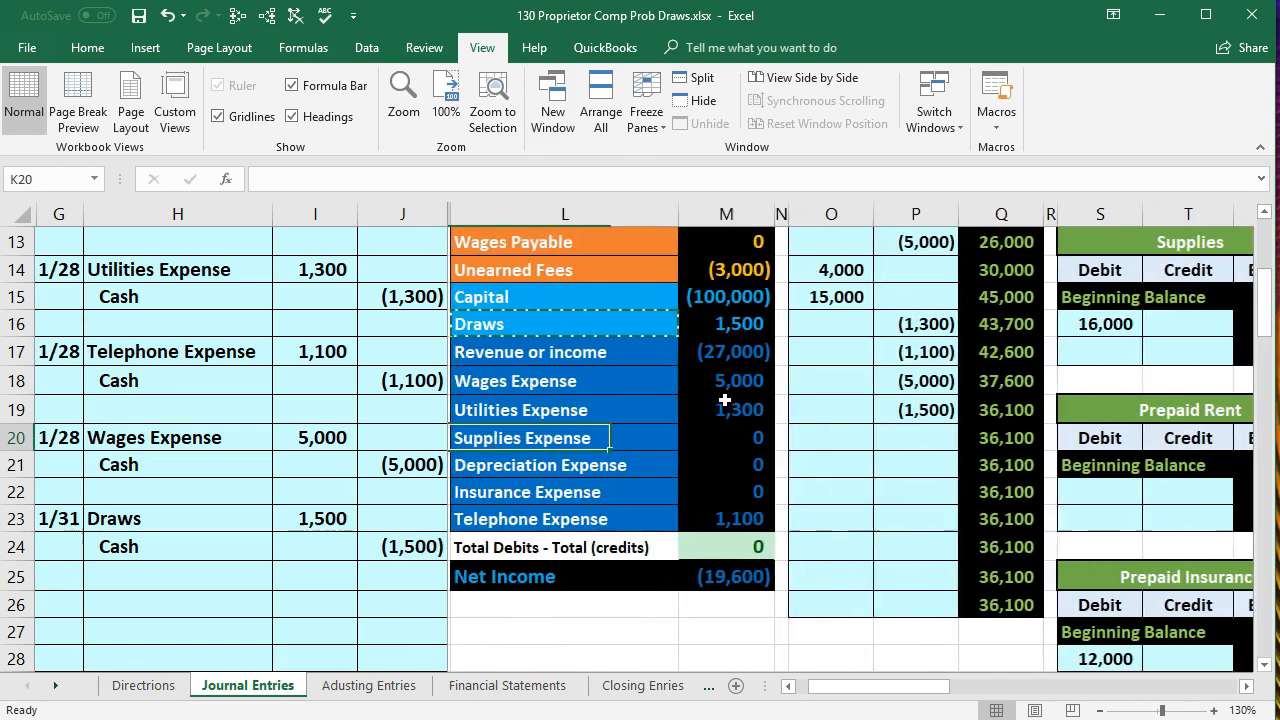
scroll(725, 400, "up", 3)
left_click(721, 284)
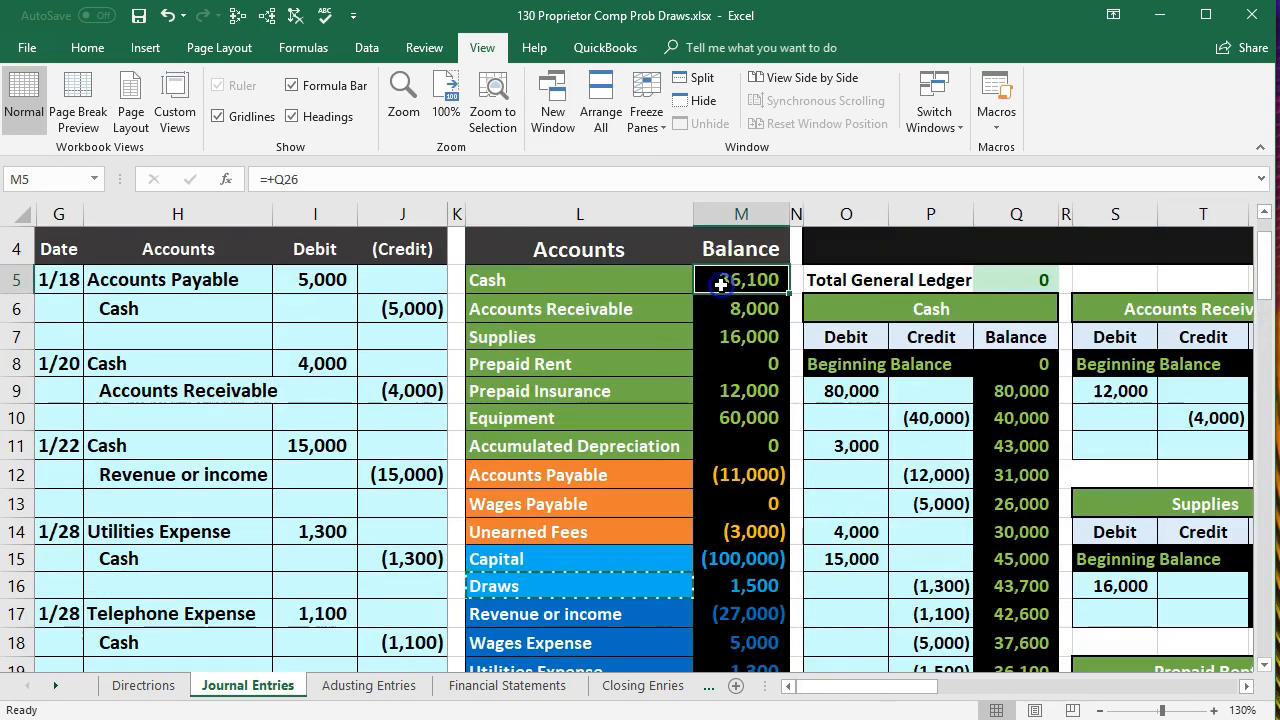
scroll(749, 580, "down", 1)
scroll(749, 580, "down", 1)
left_click(749, 631)
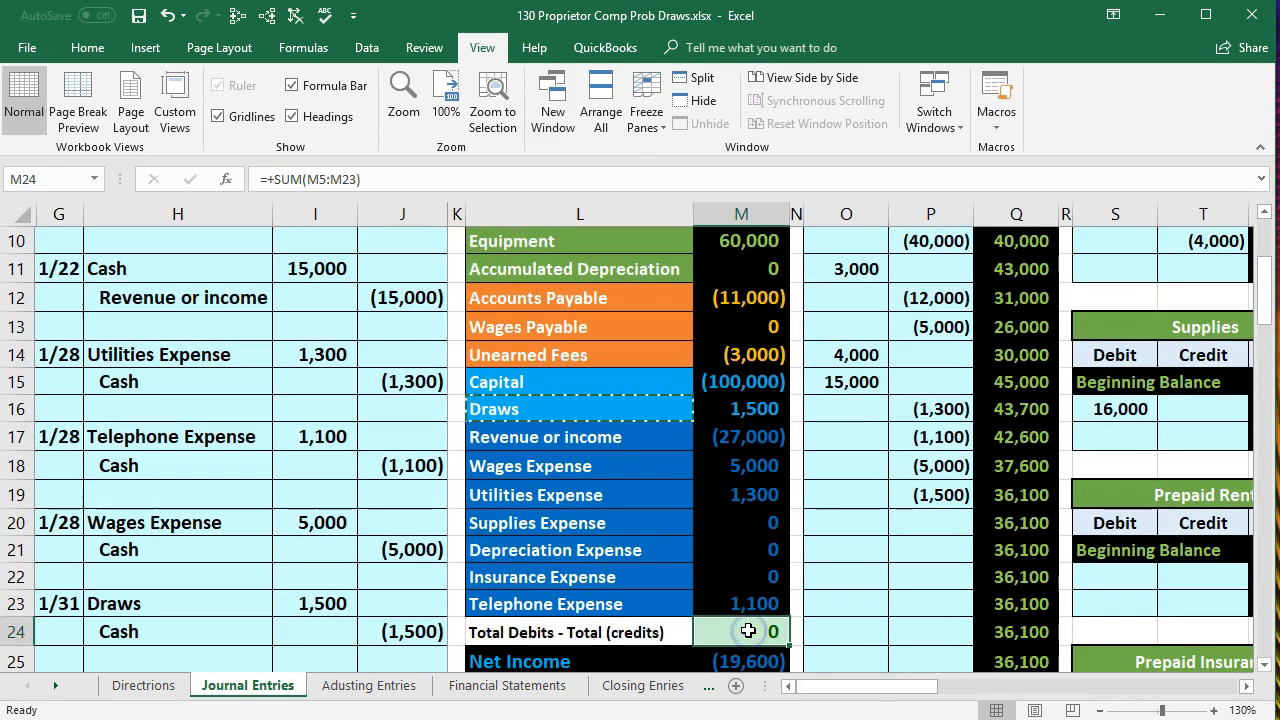
- Review the trial balance amounts in M6 and M16, and inspect which accounts the Net Income formula in M25 sums
scroll(750, 620, "up", 2)
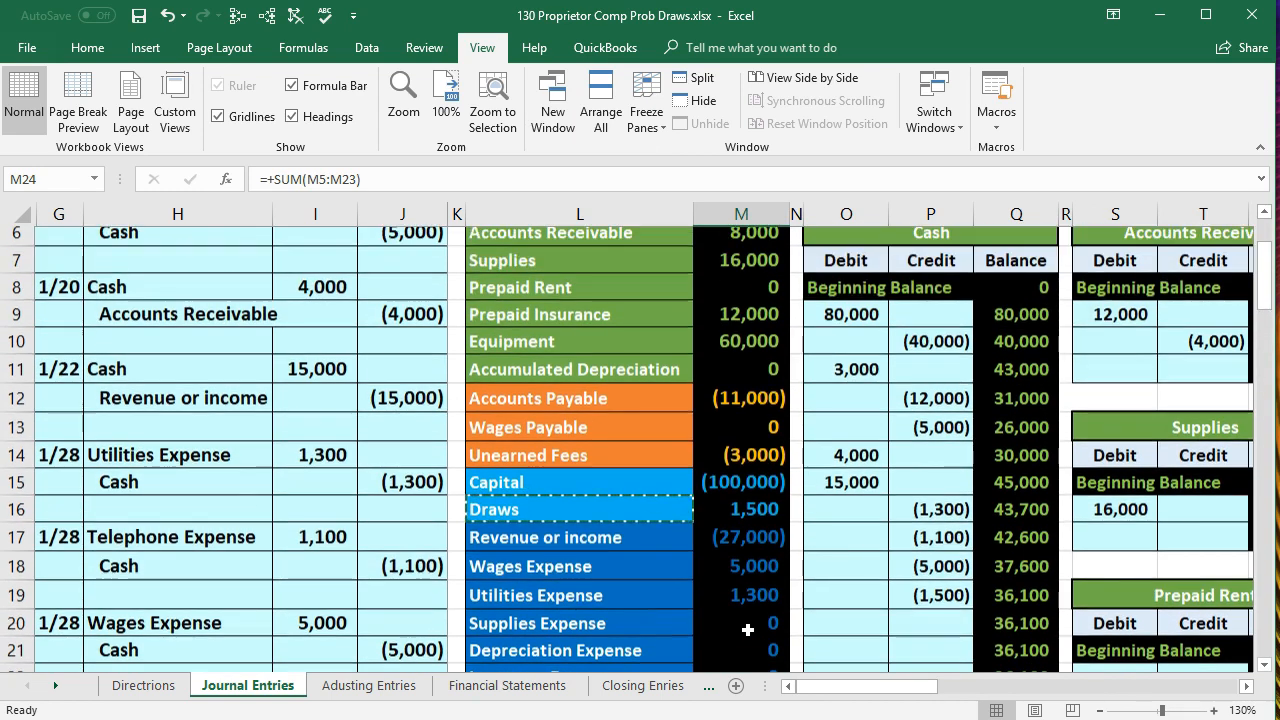
left_click(722, 297)
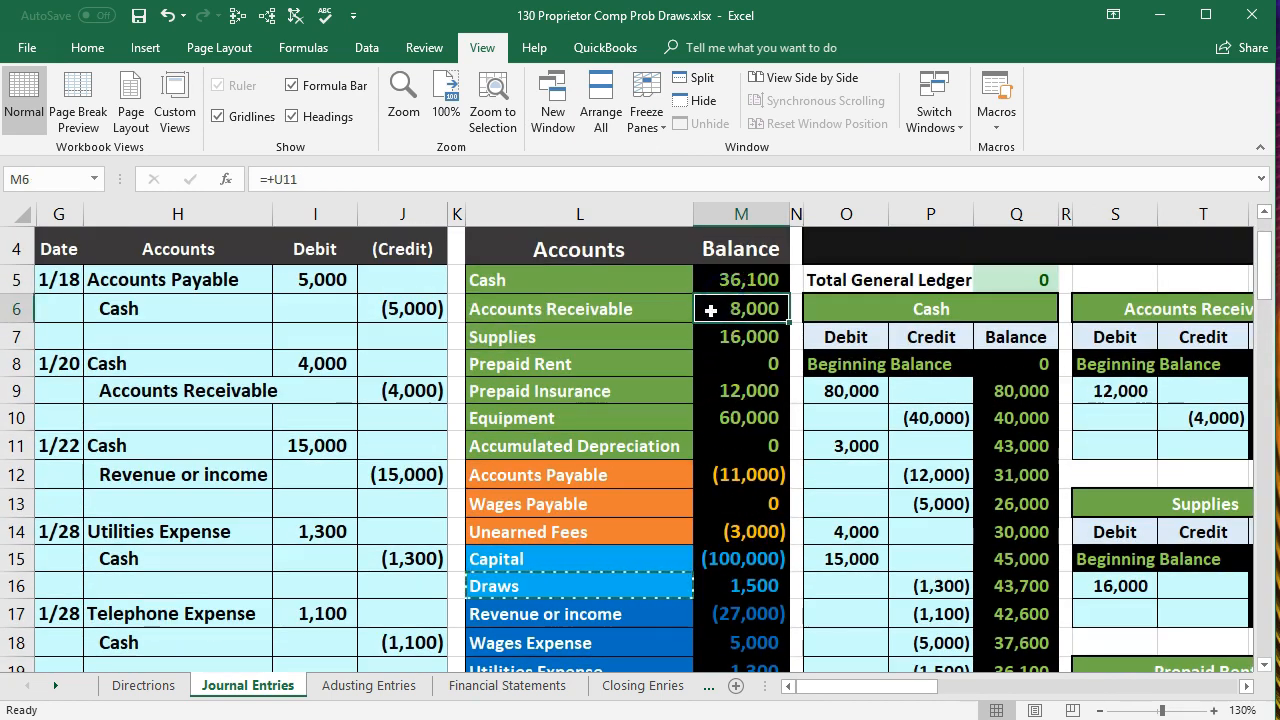
scroll(714, 337, "down", 1)
left_click(724, 489)
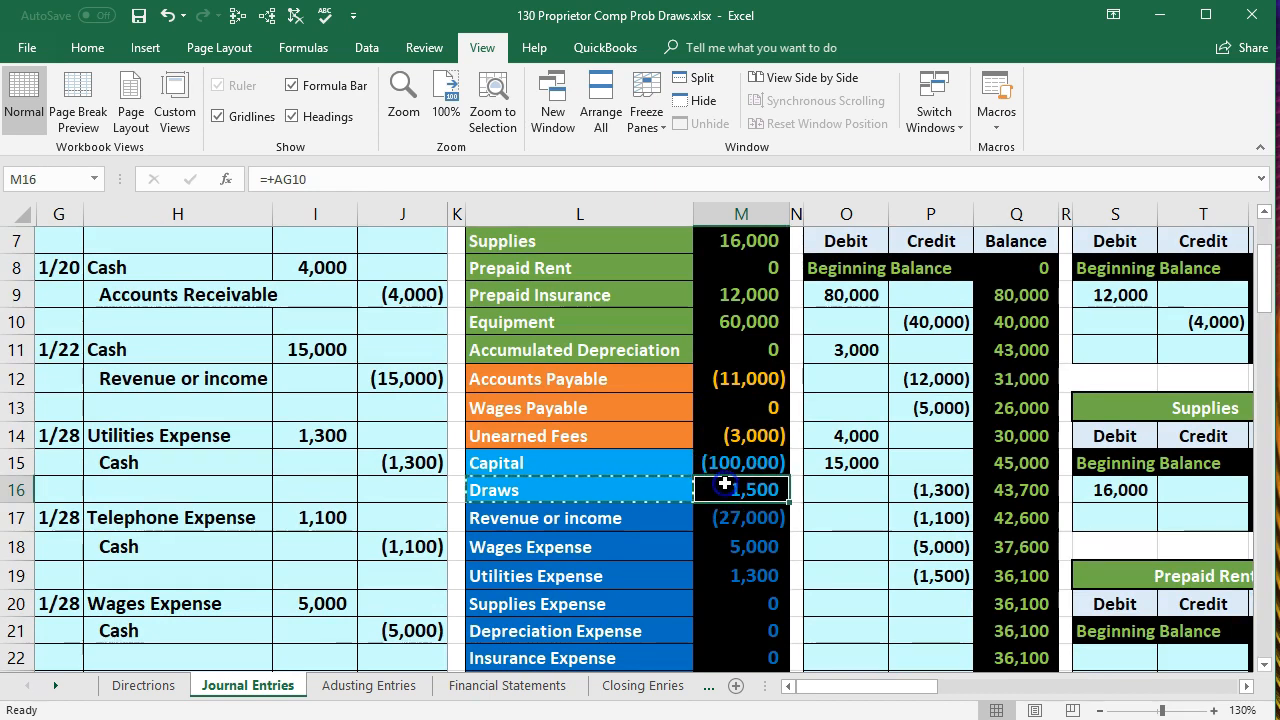
scroll(724, 484, "down", 2)
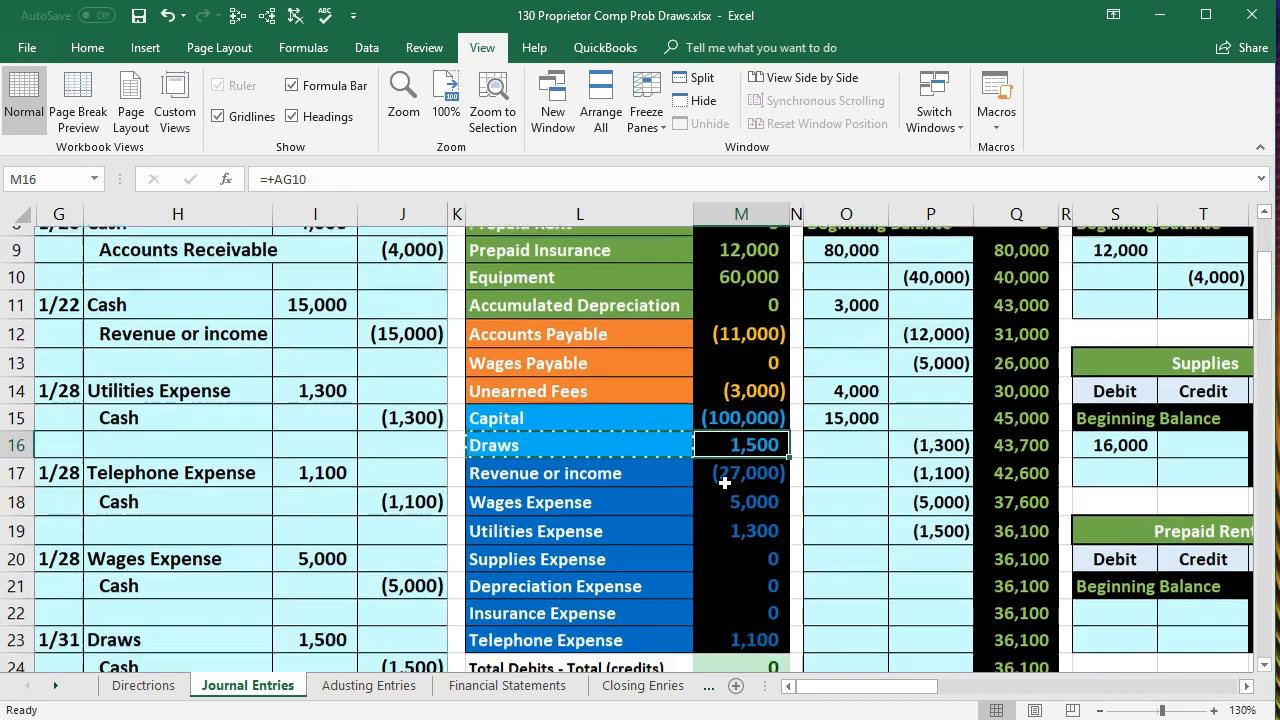
left_click(749, 577)
double_click(749, 577)
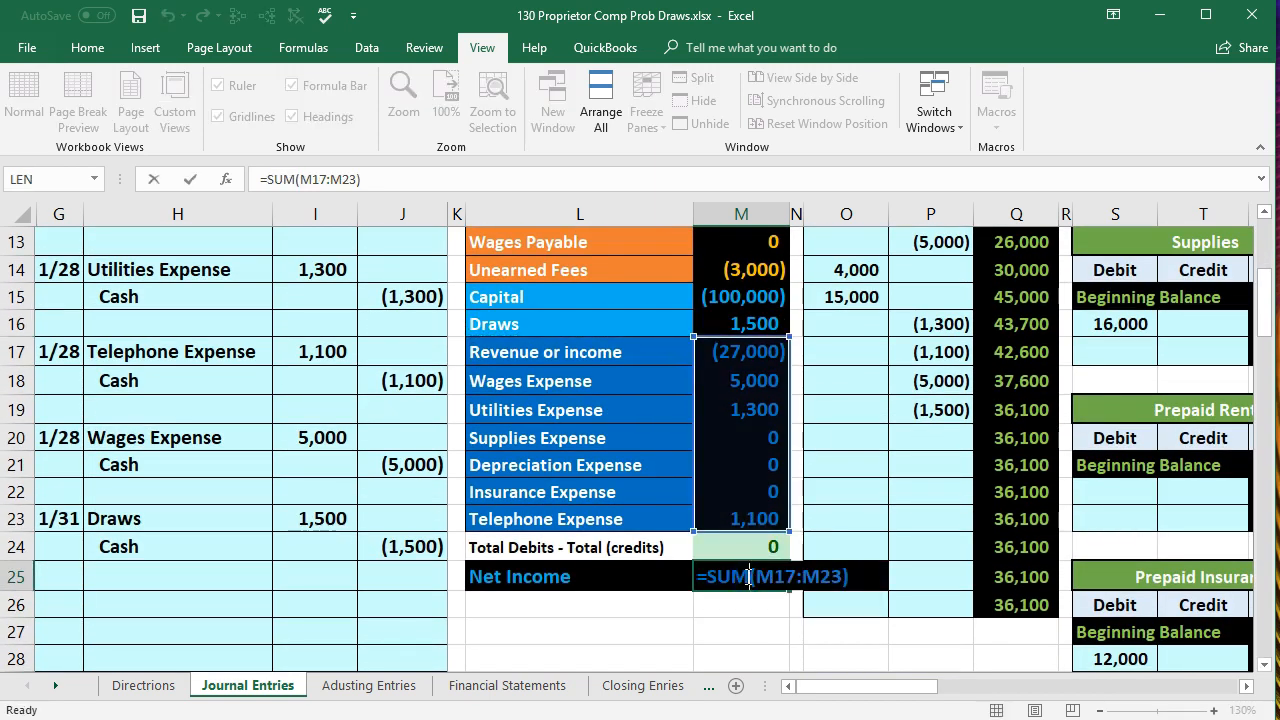
key("Return")
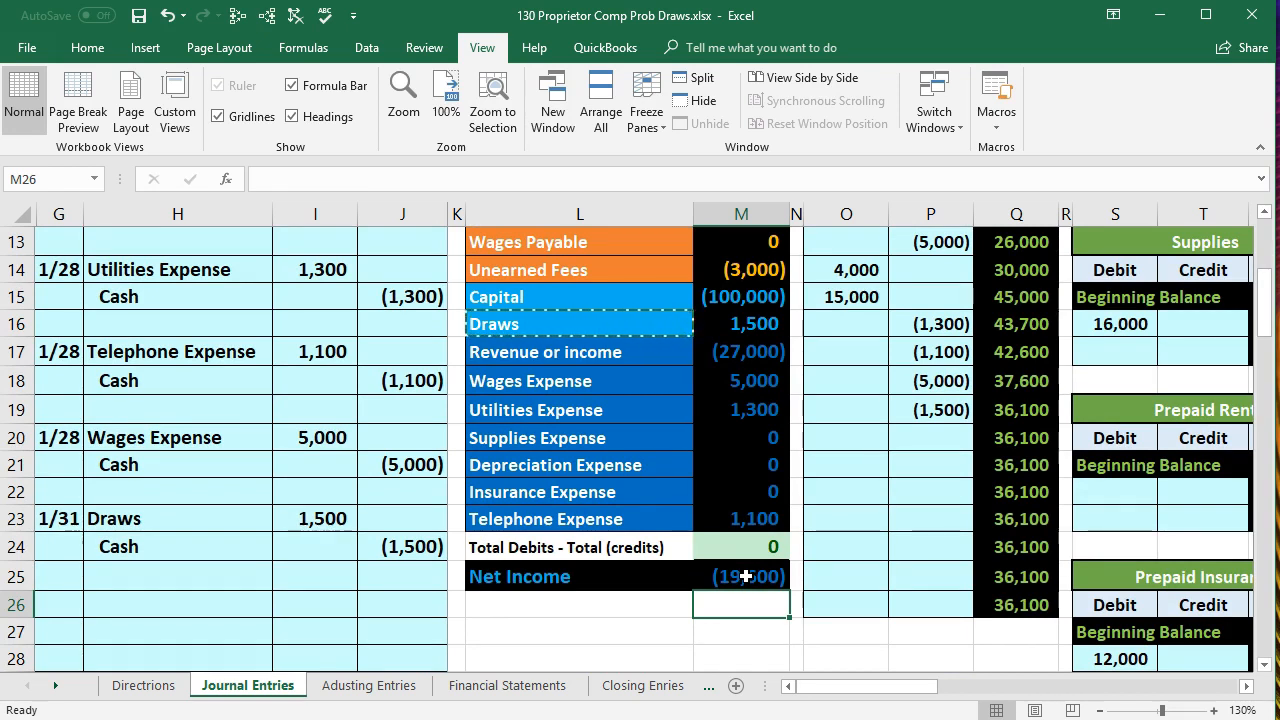